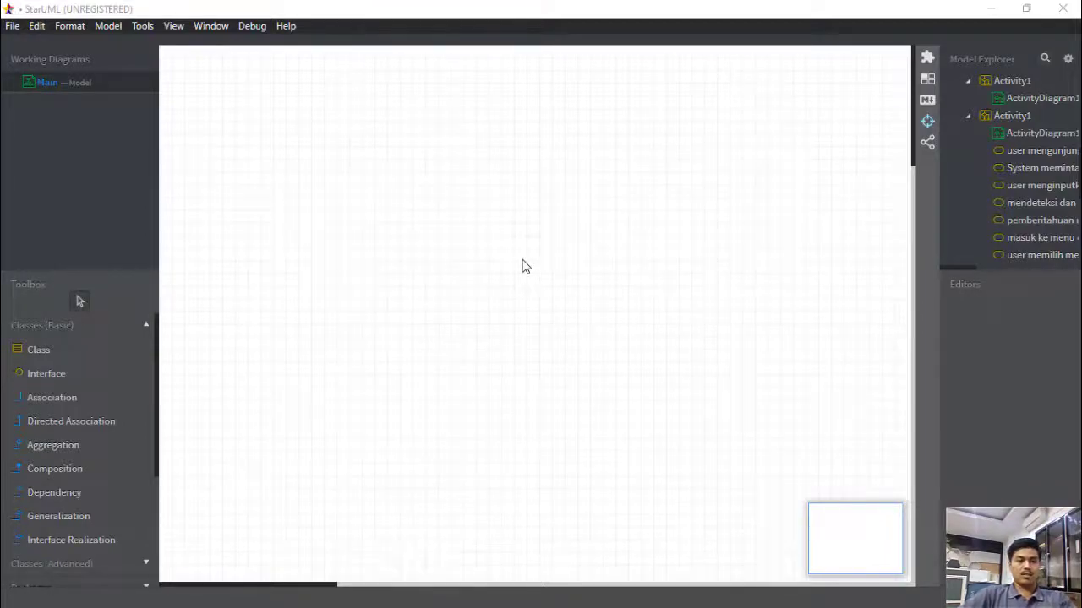
- Add a new Use Case Diagram to the project
right_click(444, 187)
mouse_move(522, 218)
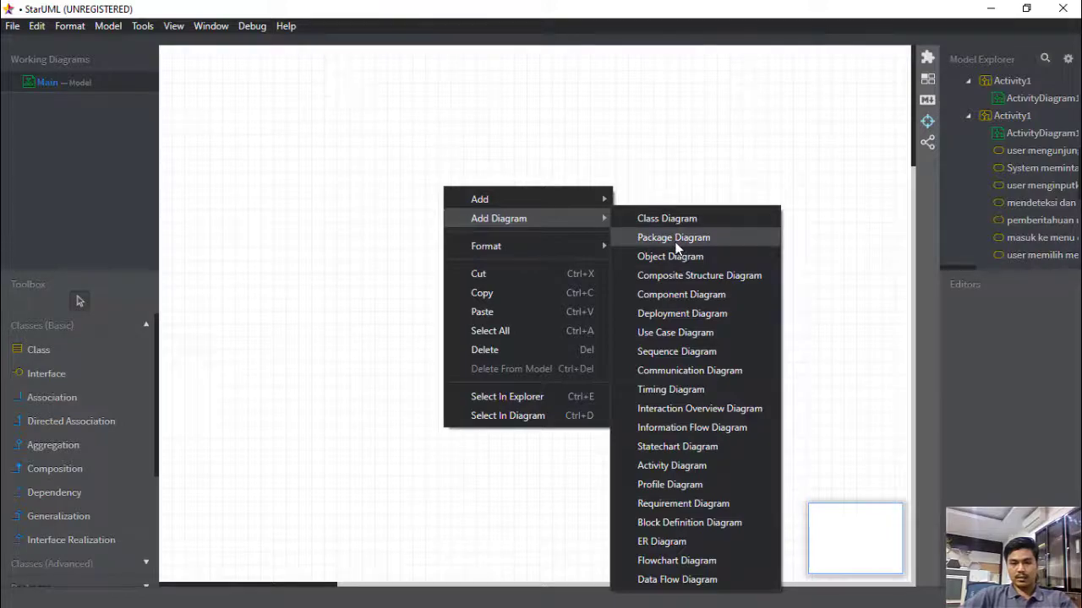
click(693, 332)
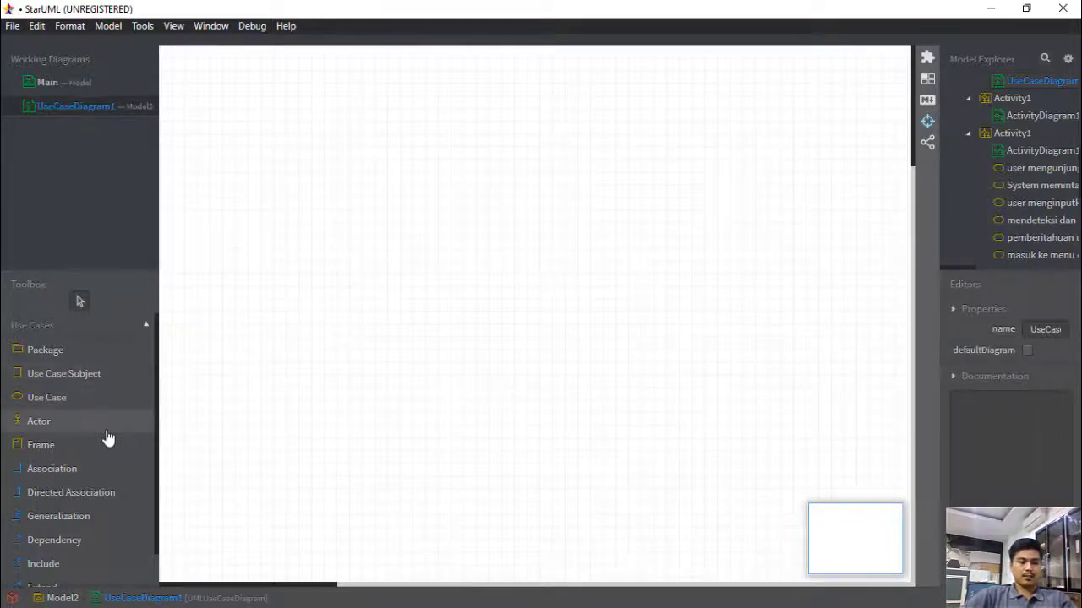
- Draw a large use case subject frame in the middle of the empty use case diagram
scroll(108, 437, down, 1)
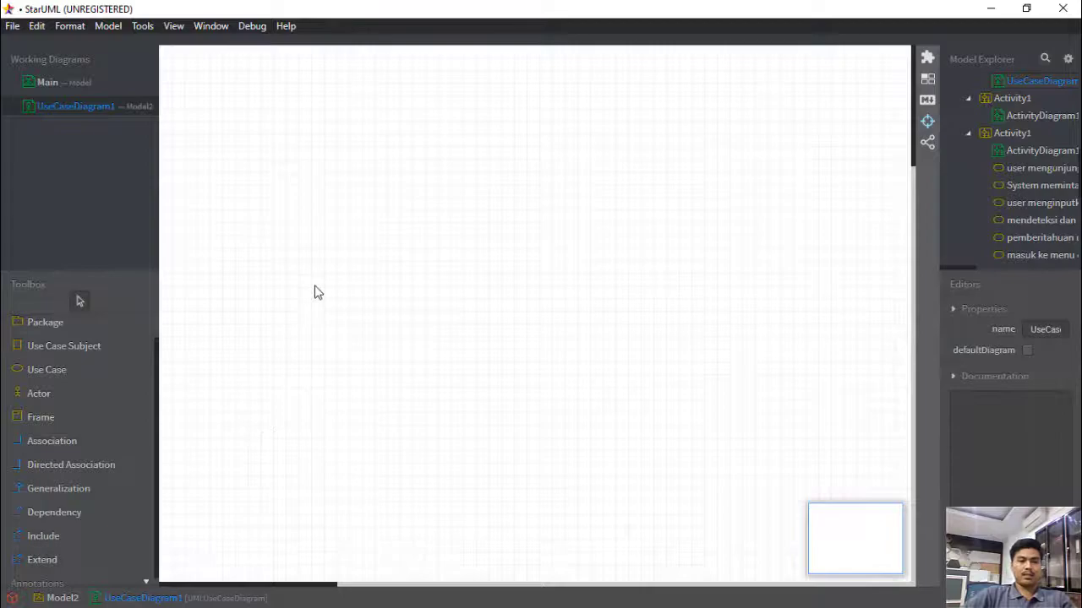
click(68, 354)
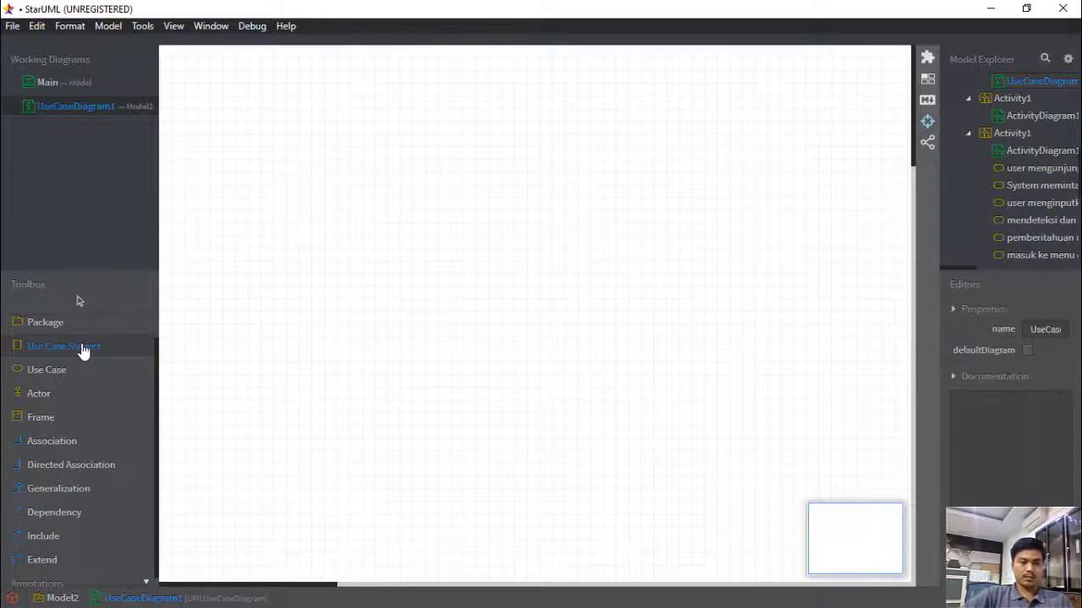
drag(319, 138, 388, 142)
drag(448, 175, 669, 542)
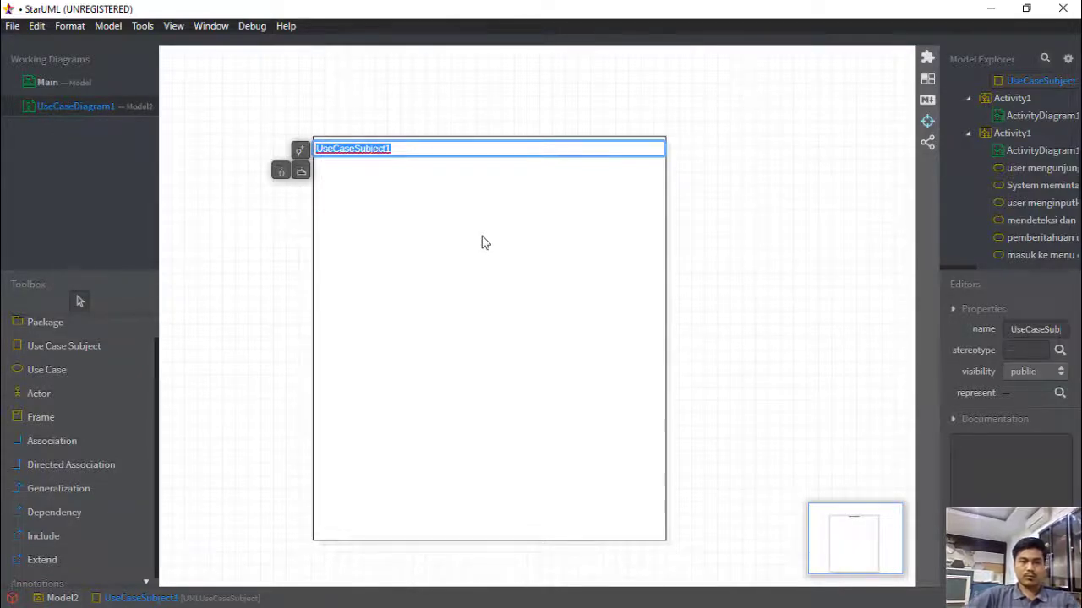
- Name the use case subject "system penggajian karyawan online"
text(sy)
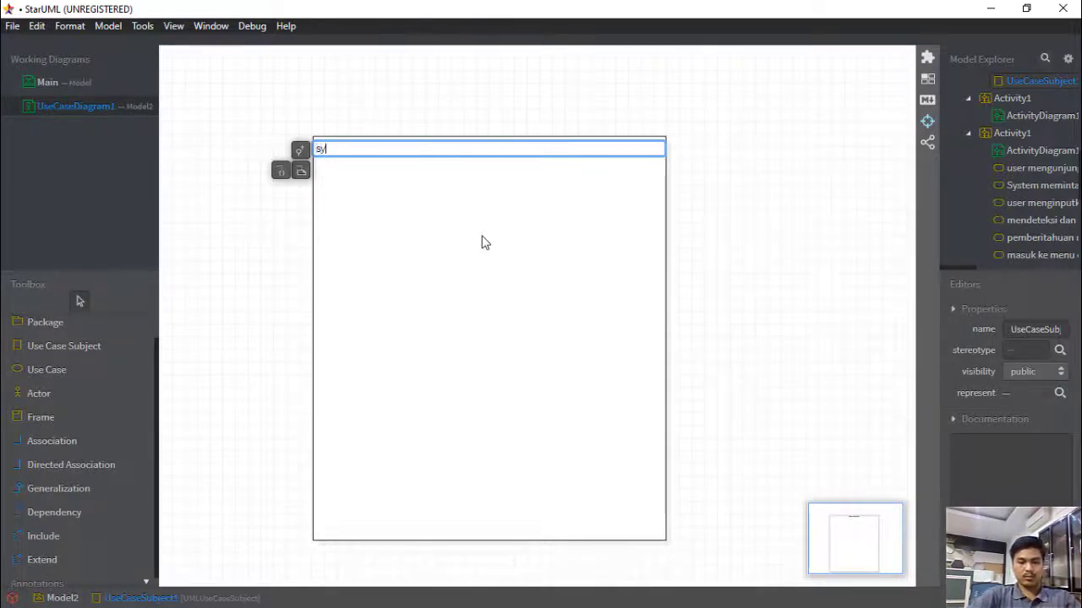
text(st)
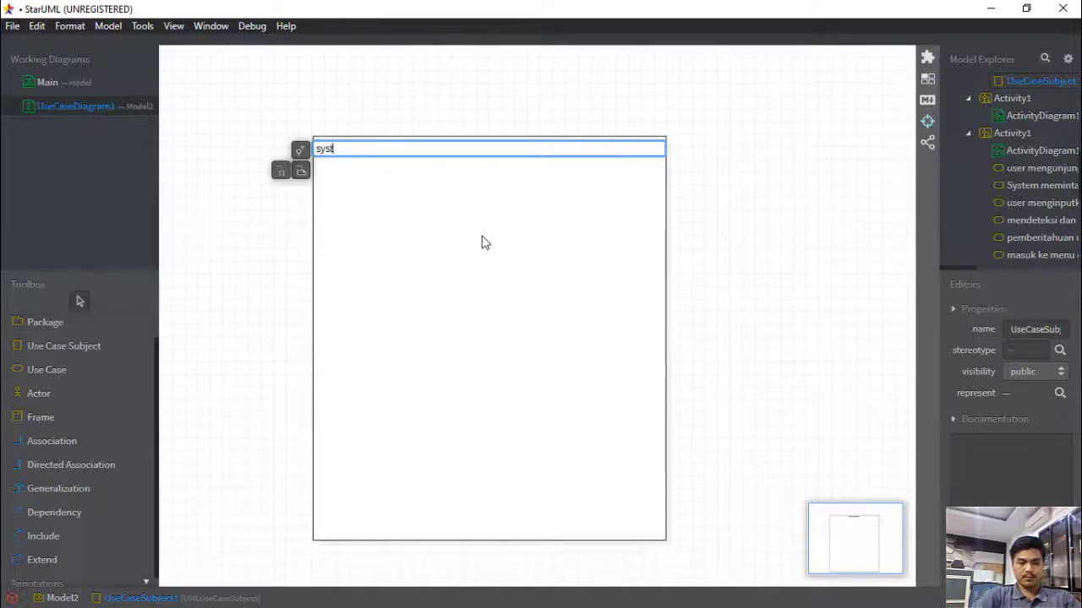
text(em pe)
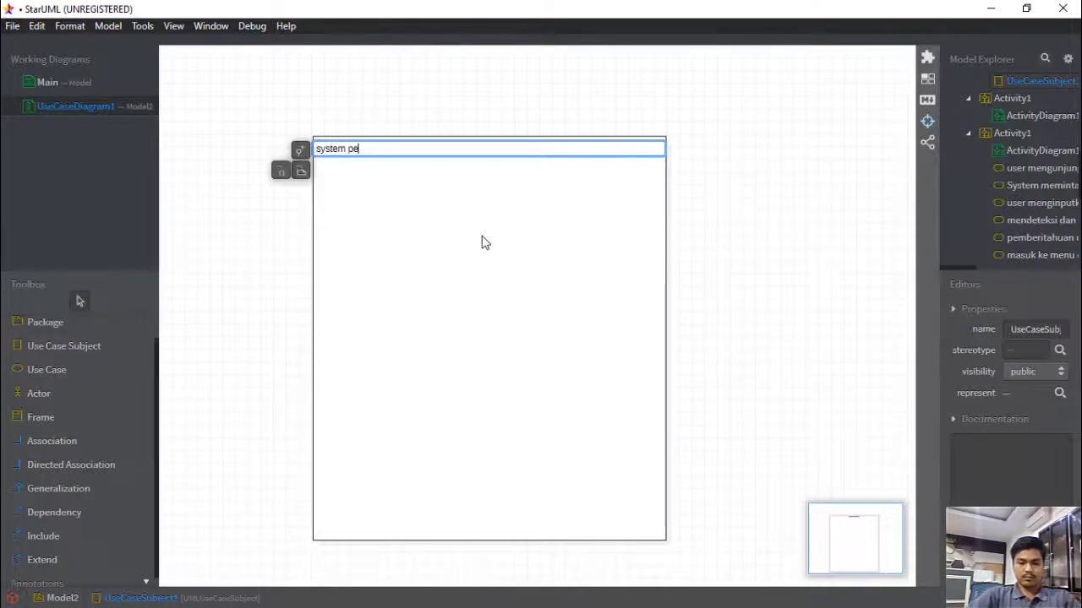
text(nggajian k)
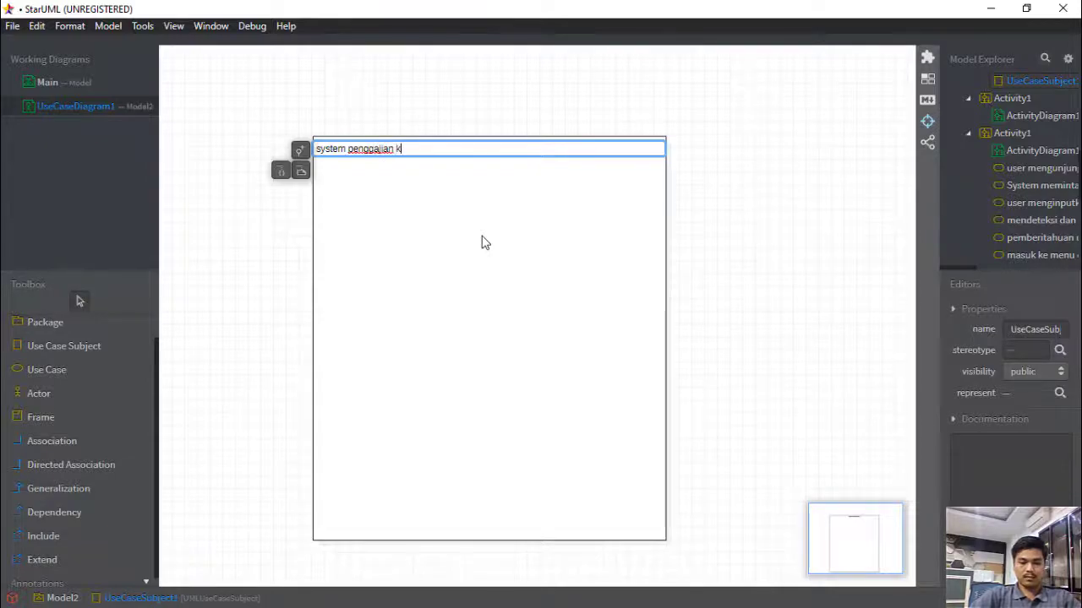
text(aryawa)
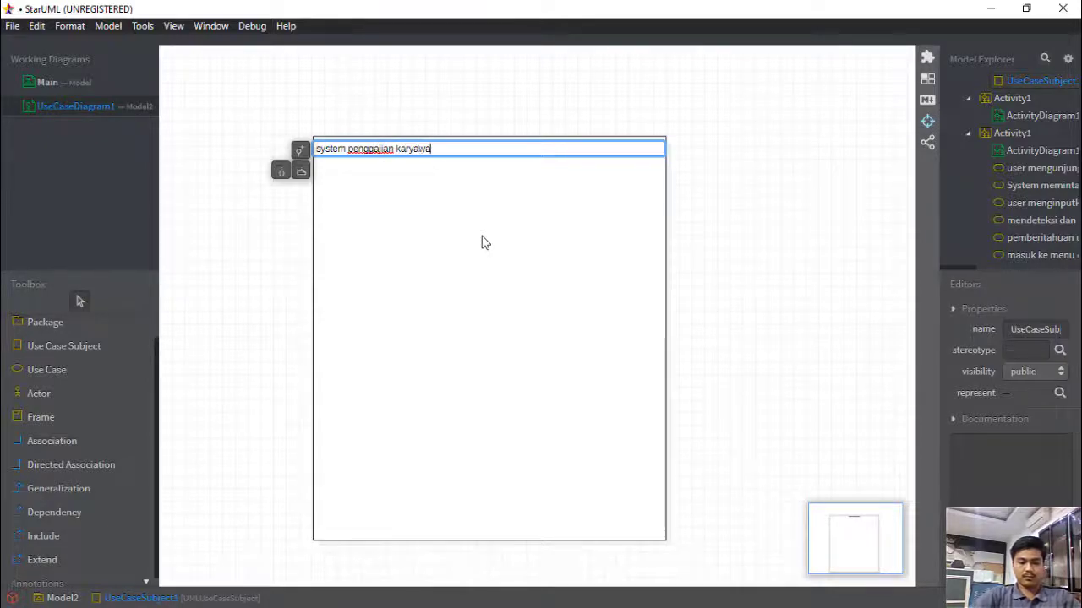
text(n onlin e)
key(BackSpace)
key(BackSpace)
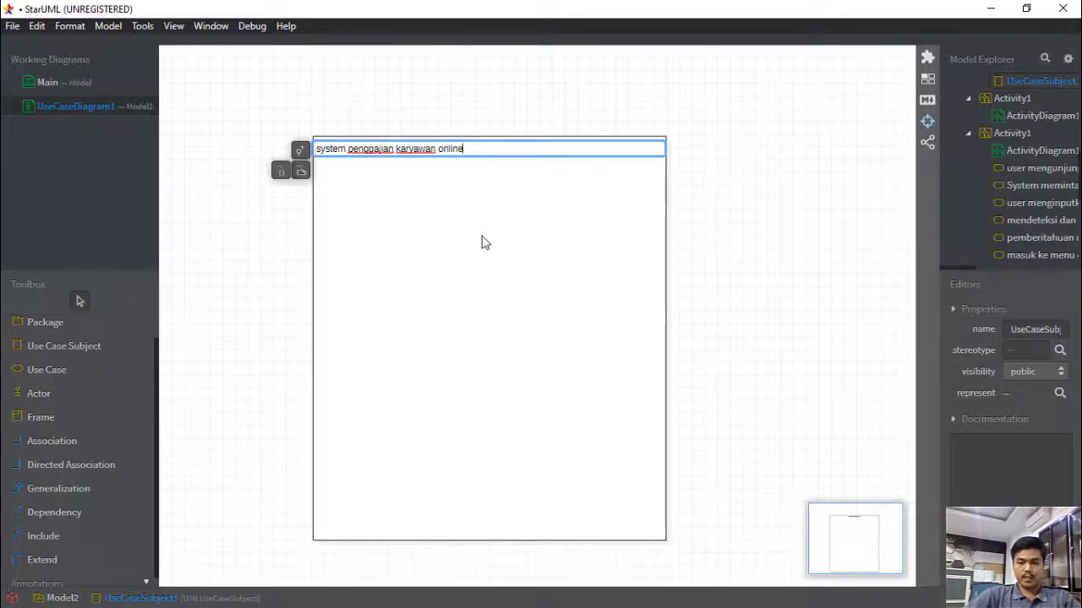
text(e)
key(Return)
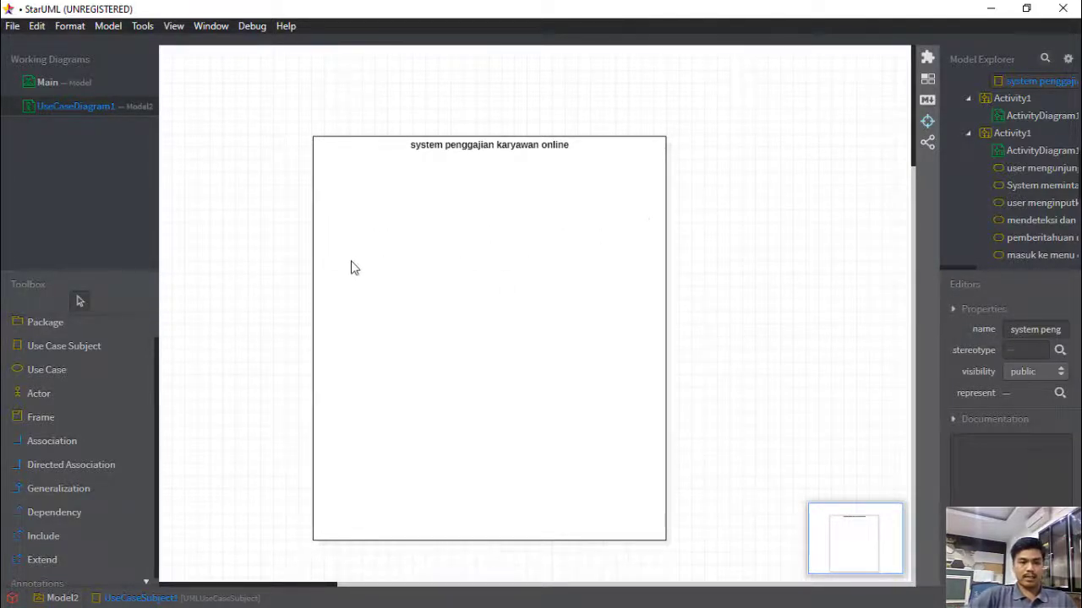
- Place an actor outside the subject frame, on its left side, and name it "user"
click(42, 399)
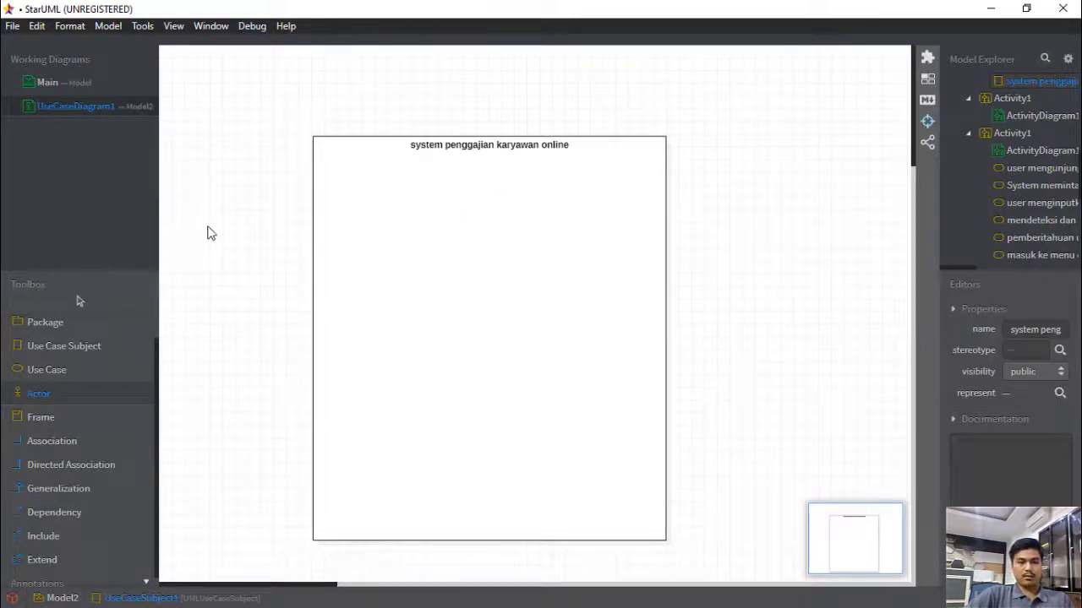
drag(199, 234, 251, 315)
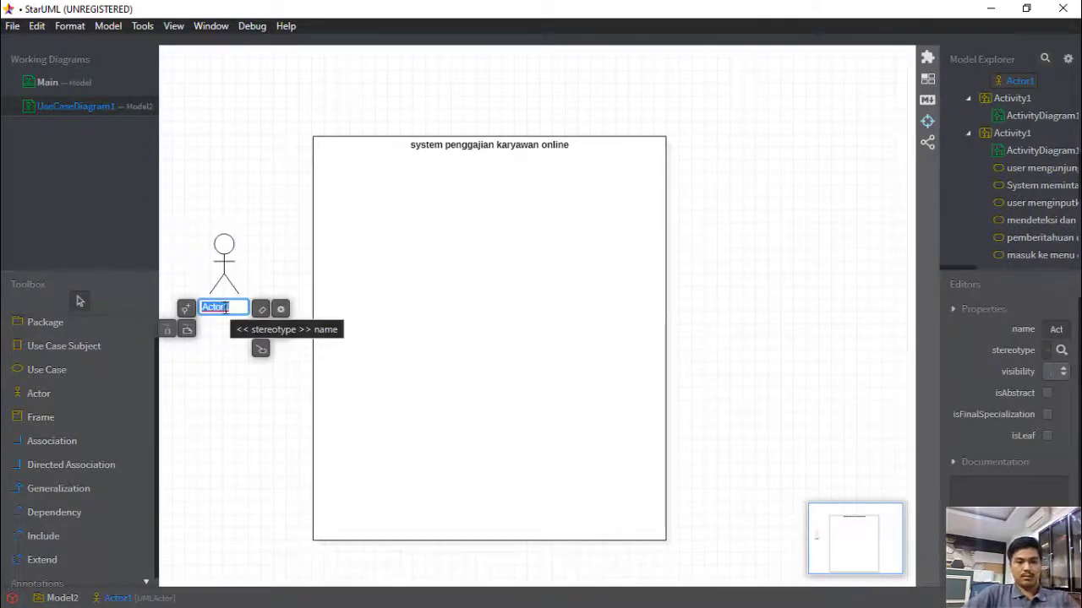
text(user)
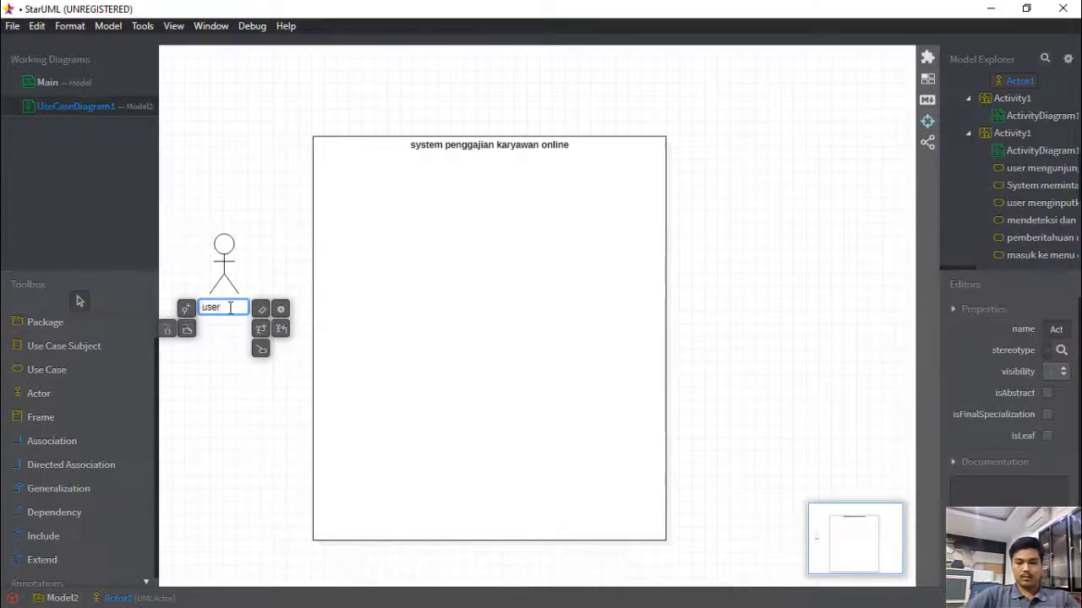
key(Return)
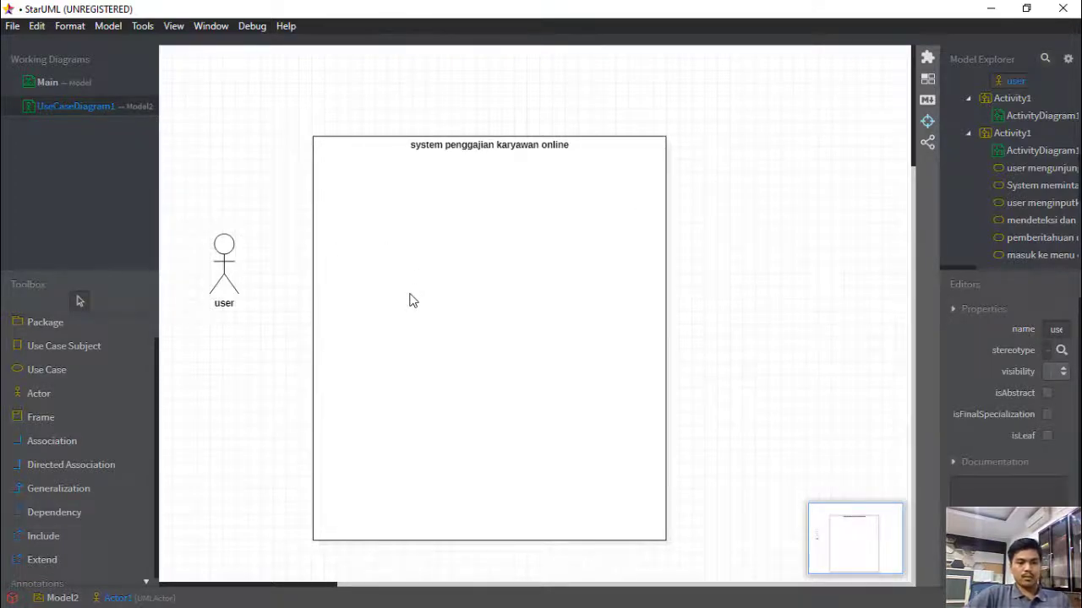
- Draw a use case in the upper left part of the subject frame and name it "form login"
click(64, 370)
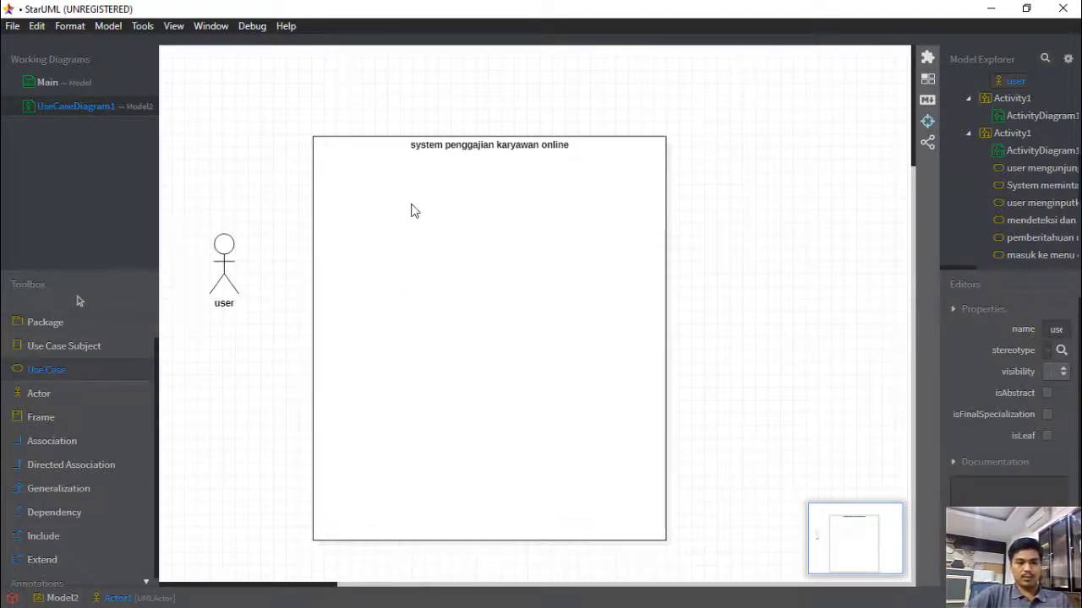
drag(353, 187, 457, 248)
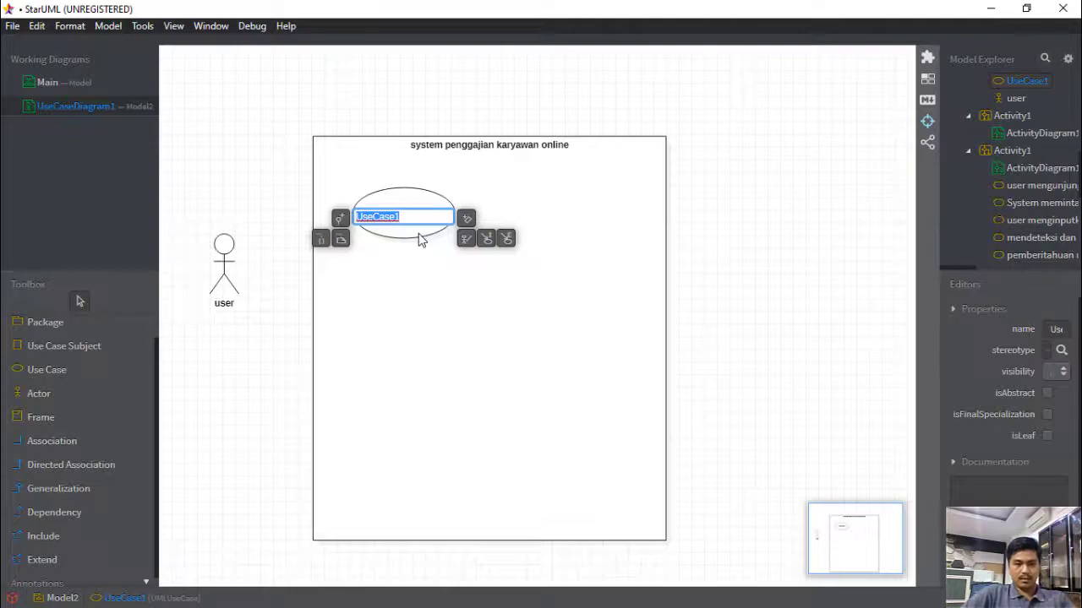
text(mne)
key(BackSpace)
key(BackSpace)
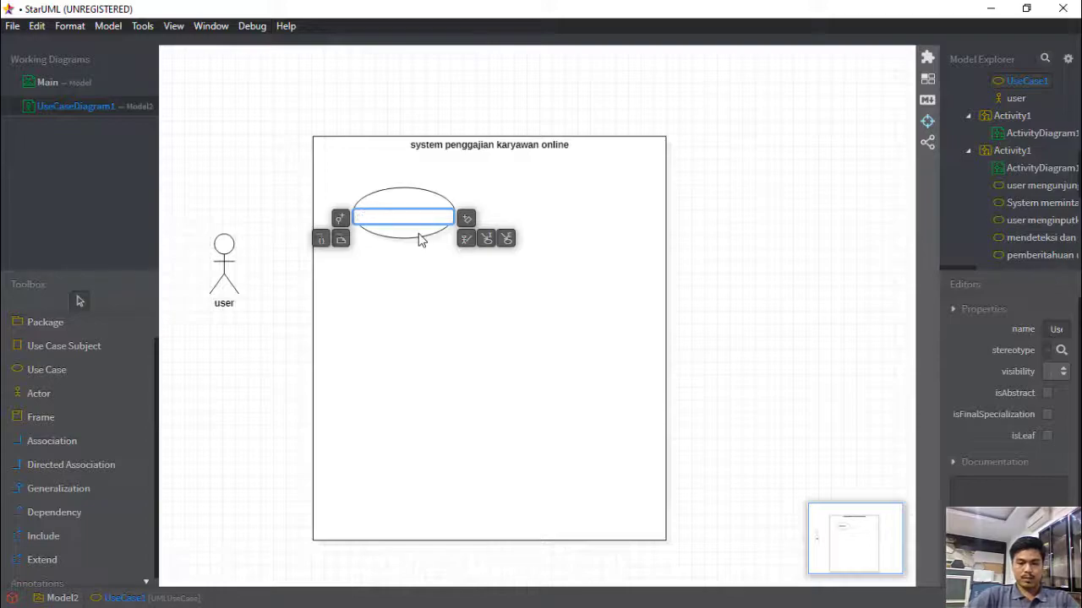
key(Return)
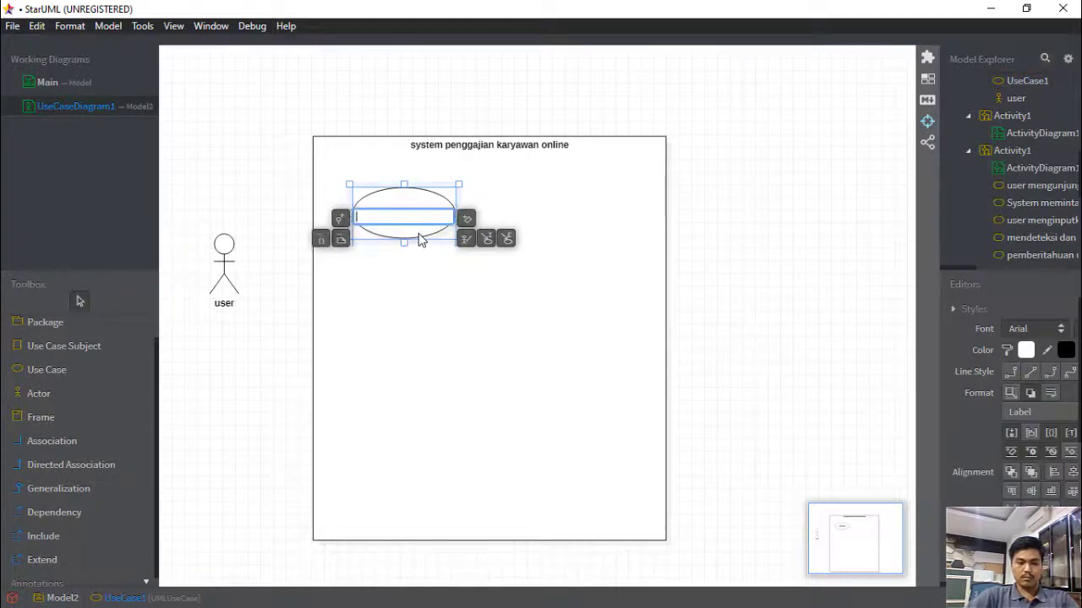
text(form login)
key(Return)
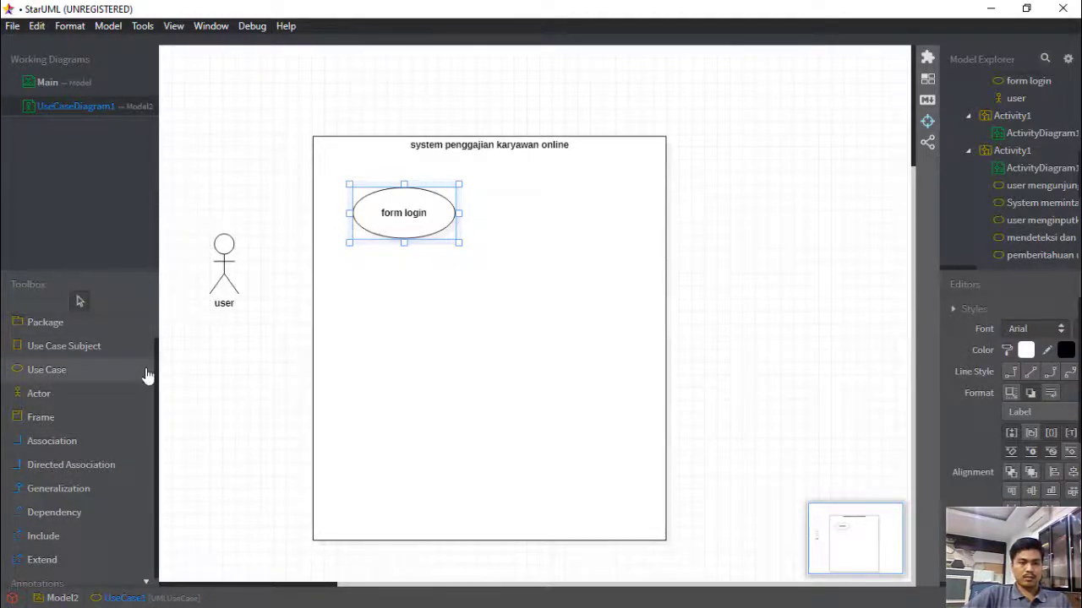
- Connect the "form login" use case to the user actor with an unnamed association
click(77, 442)
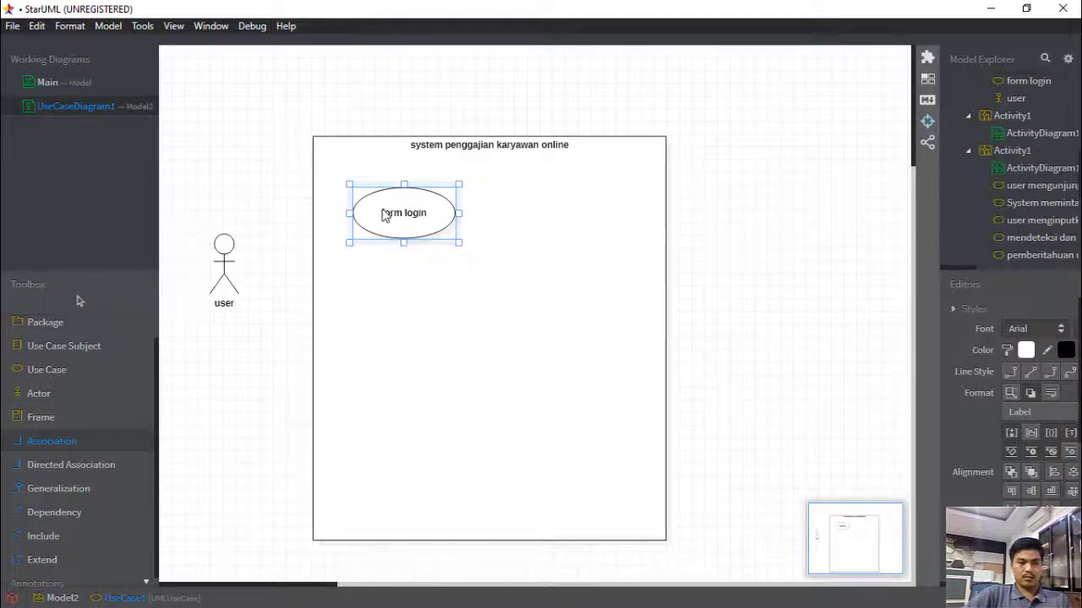
drag(372, 212, 240, 278)
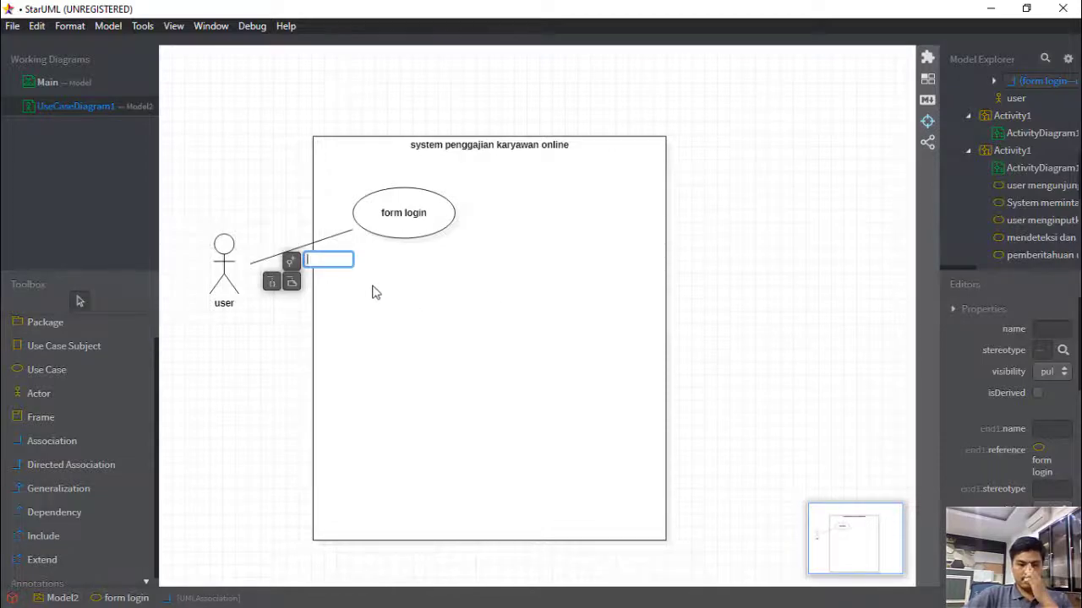
click(448, 321)
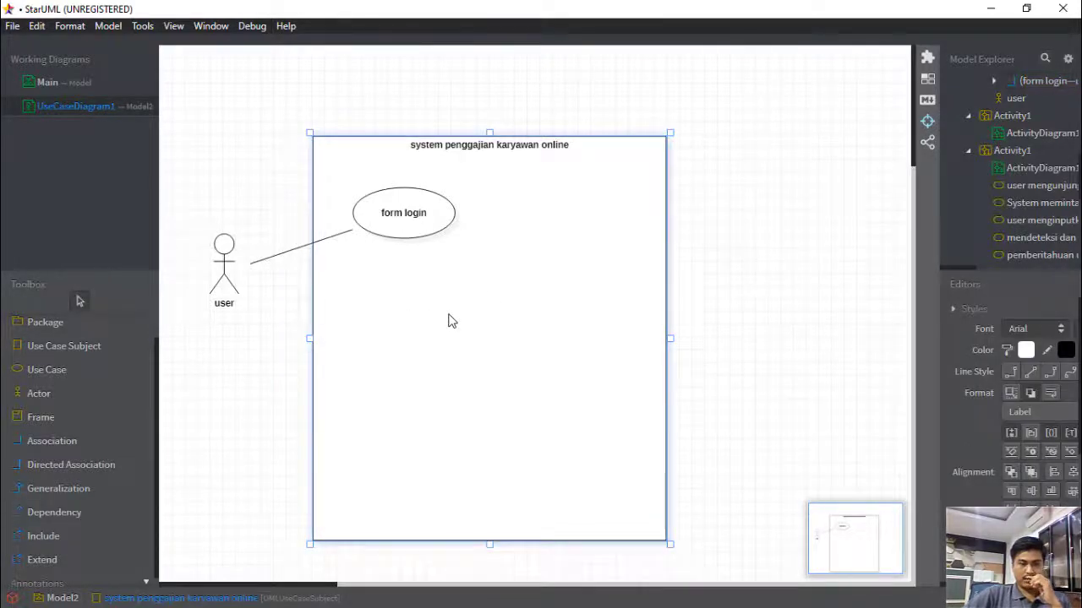
- Draw a second use case below "form login" and name it "cek data karyawan"
click(55, 376)
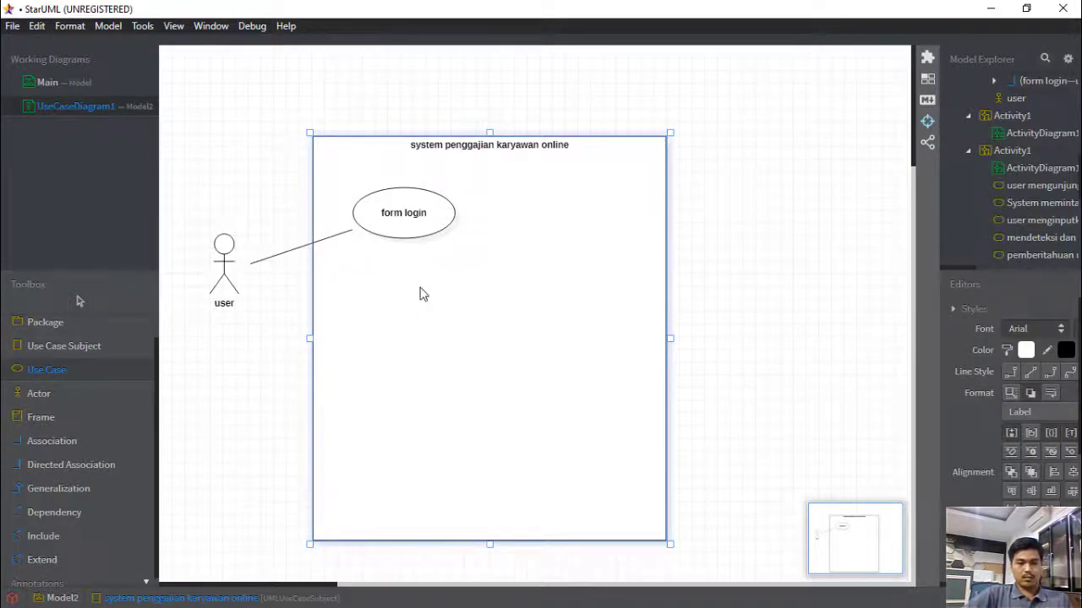
drag(359, 288, 459, 345)
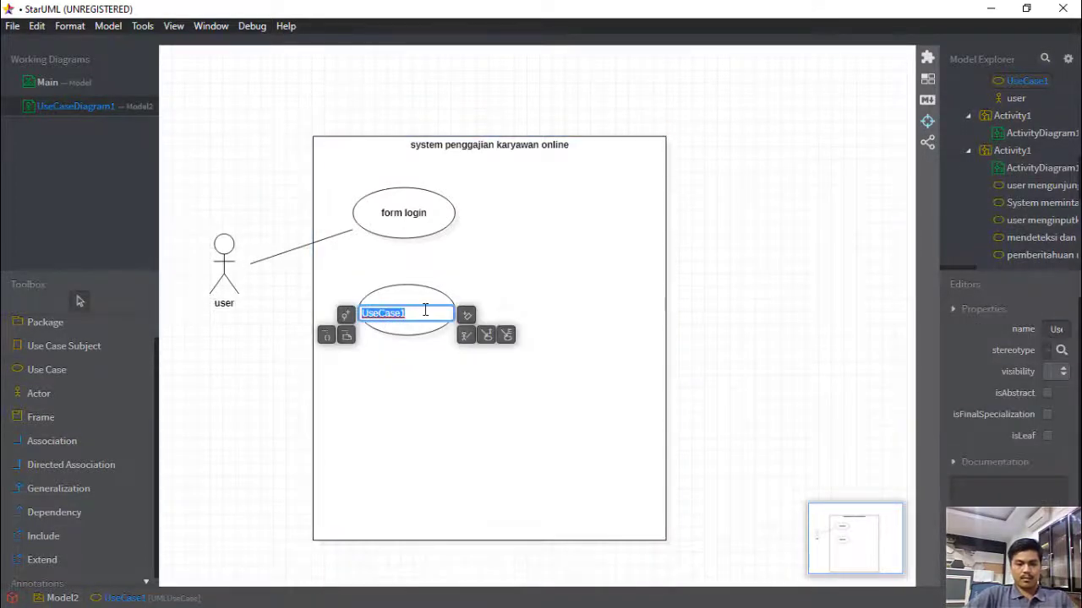
text(ce)
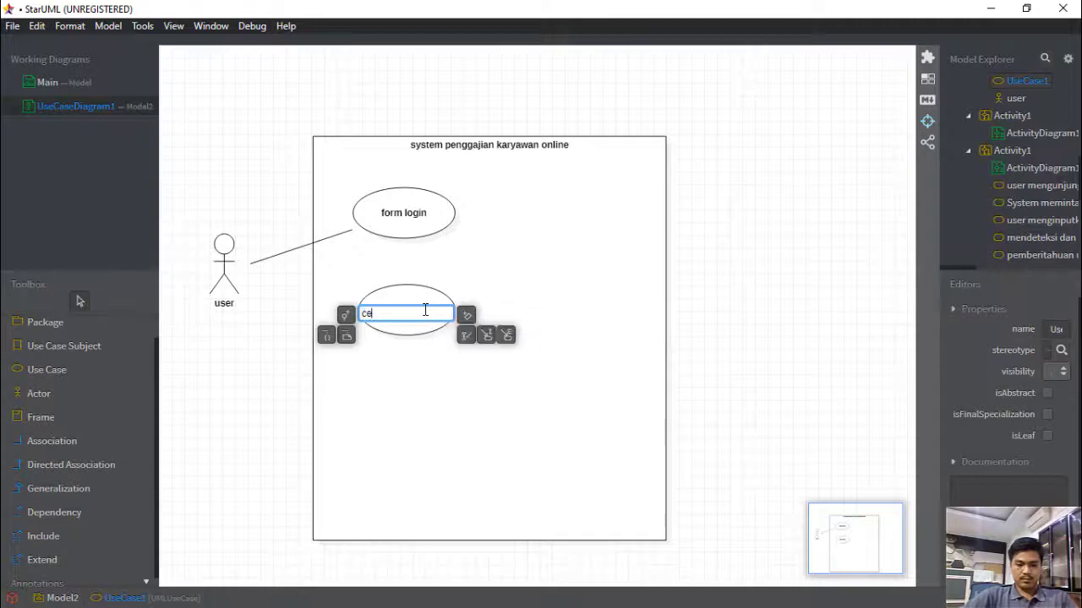
text(k data karyawan)
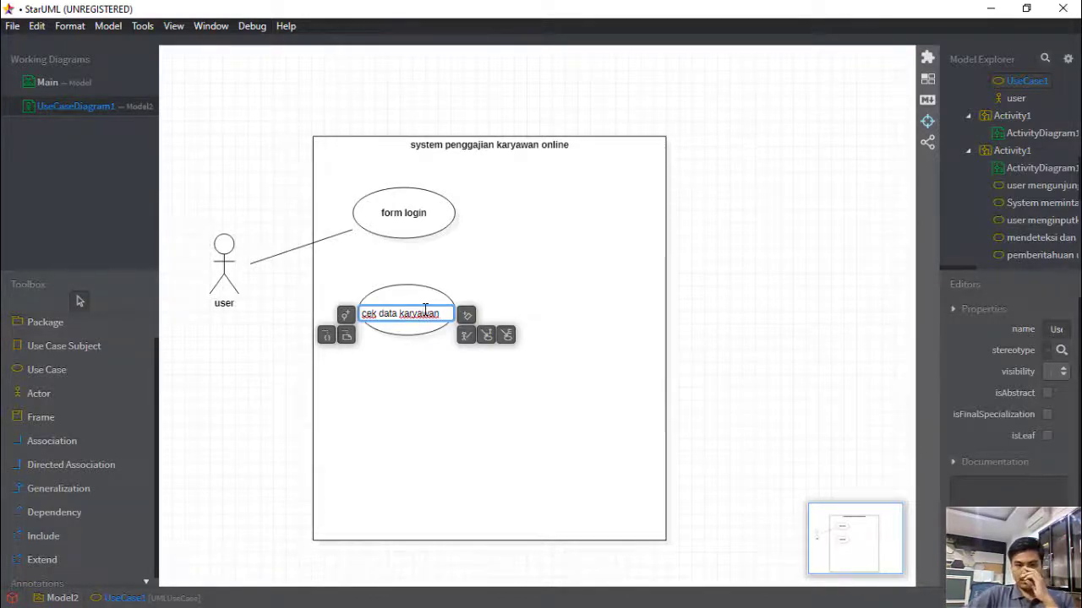
key(Return)
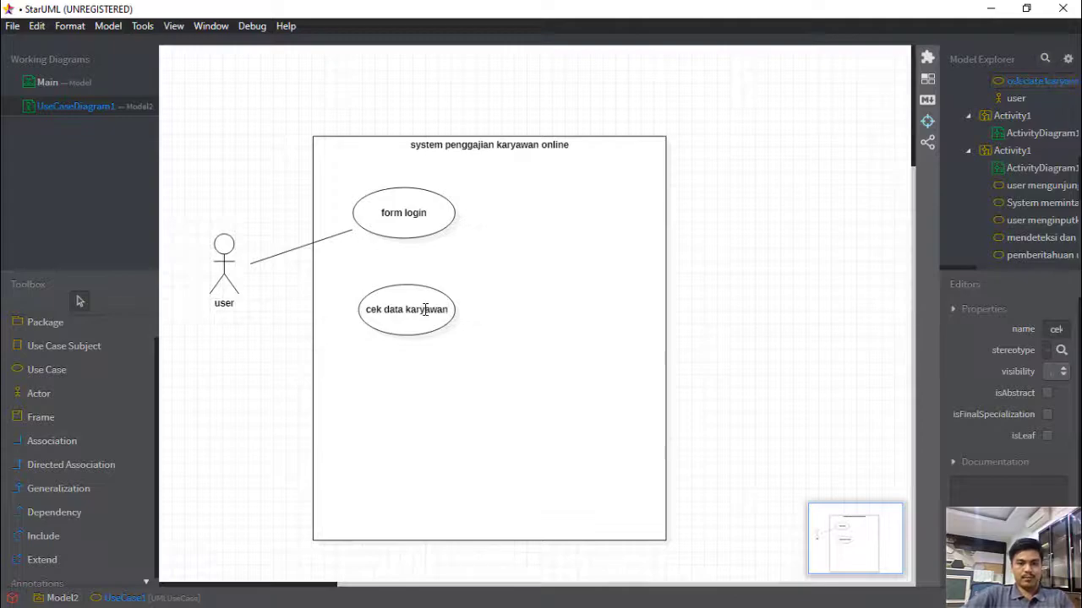
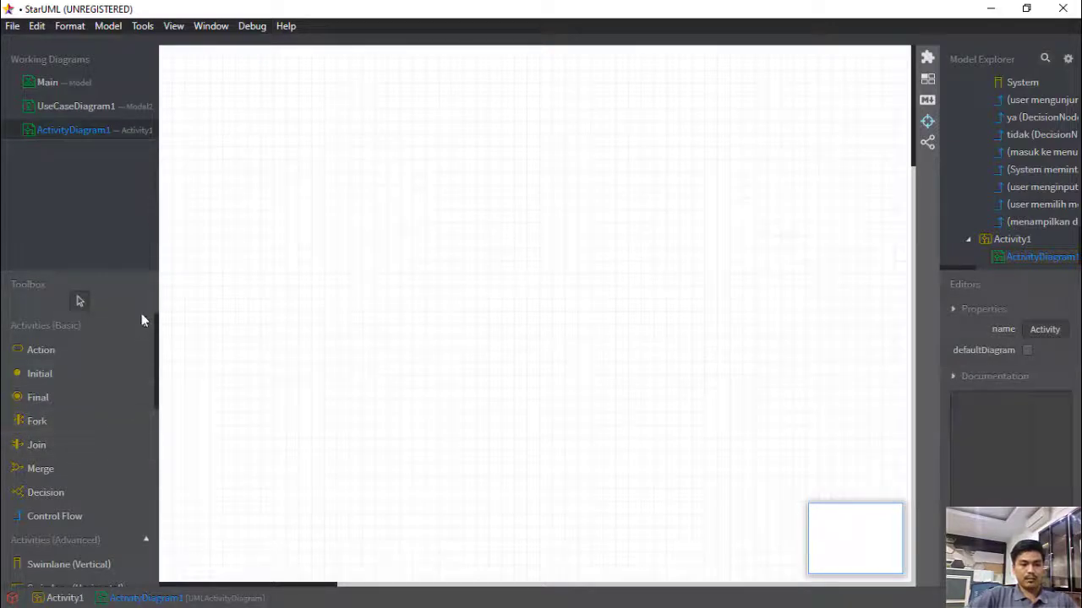
- Draw a tall vertical swimlane in the empty activity diagram and name it "user"
scroll(118, 410, down, 5)
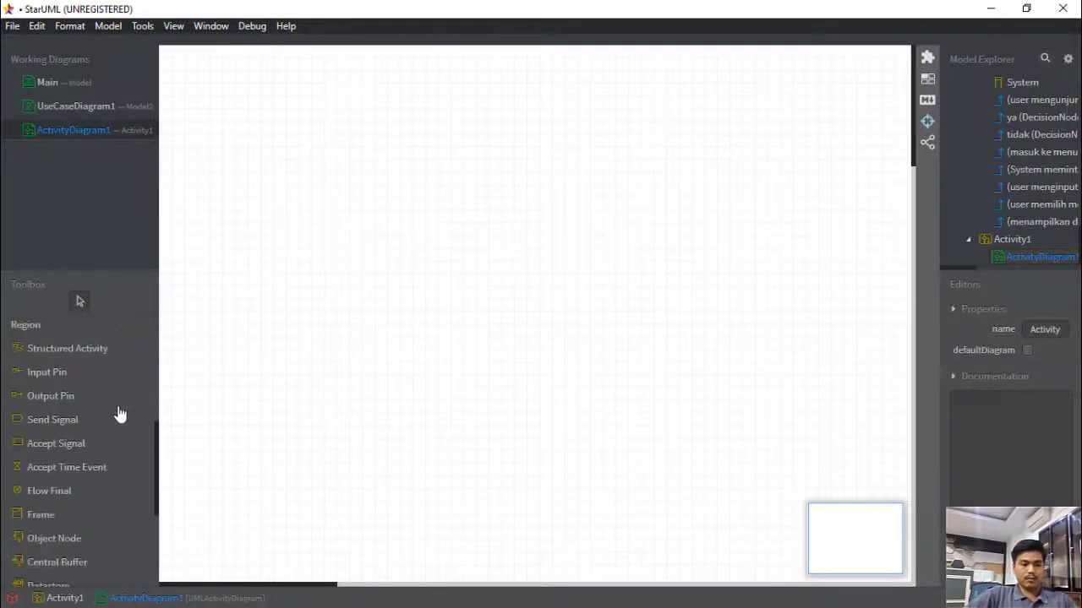
scroll(93, 424, up, 5)
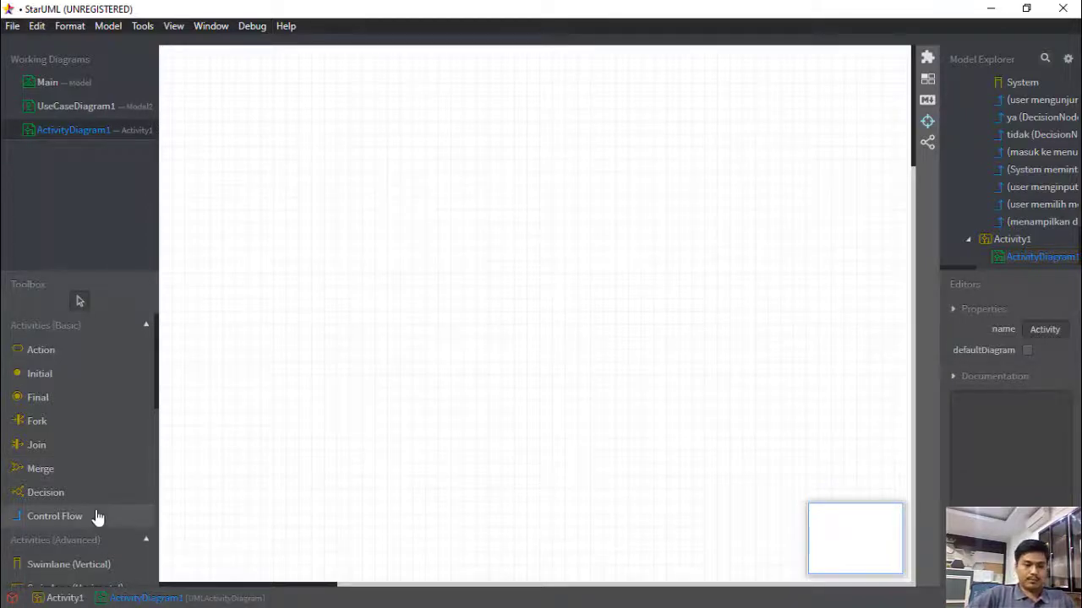
scroll(96, 516, down, 1)
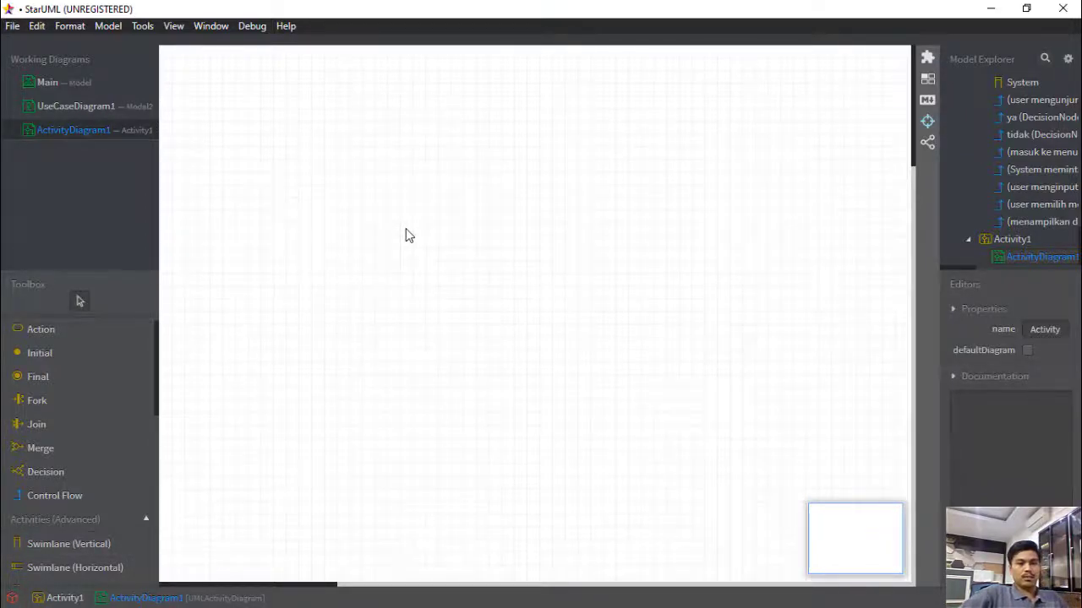
scroll(135, 405, up, 1)
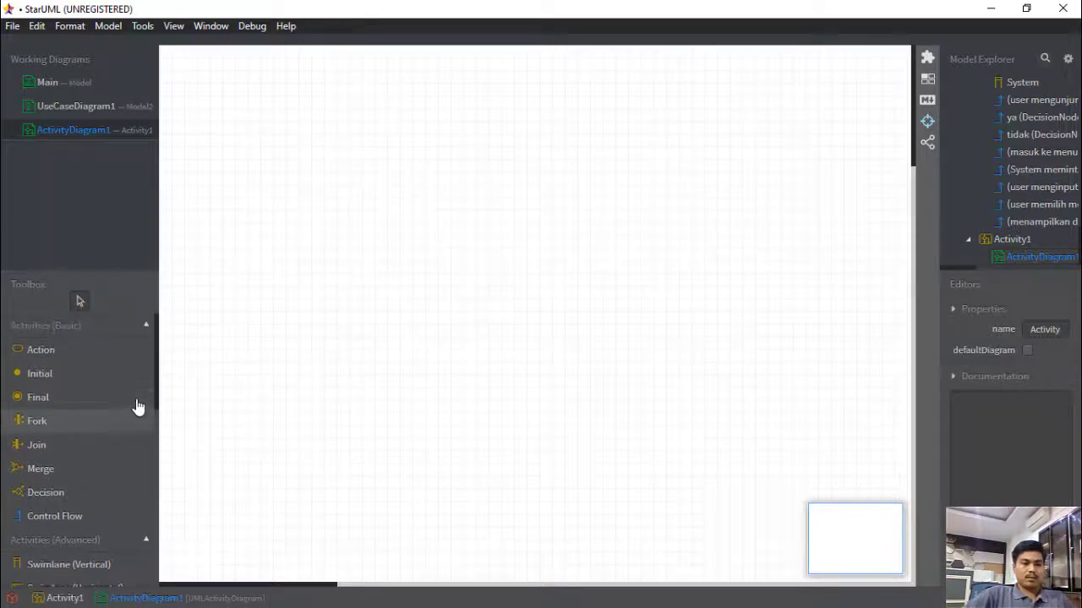
click(96, 566)
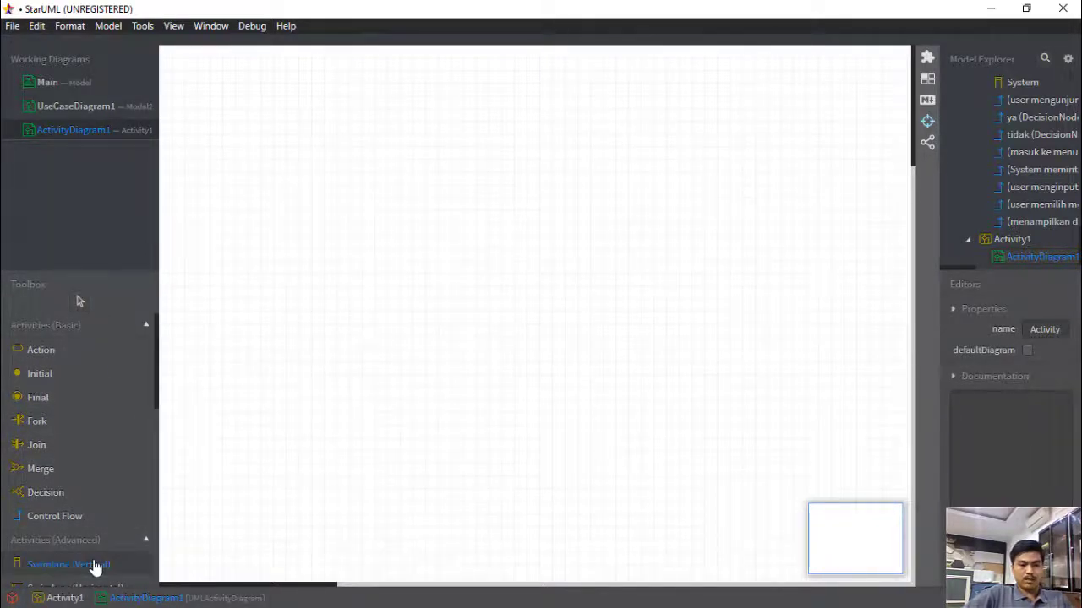
drag(295, 123, 548, 547)
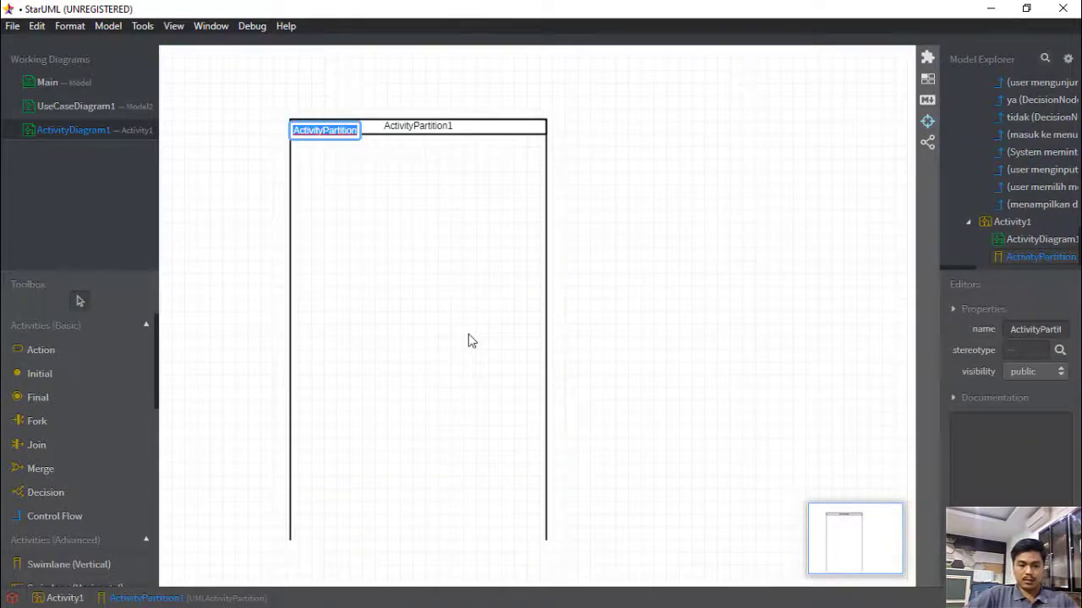
text(user)
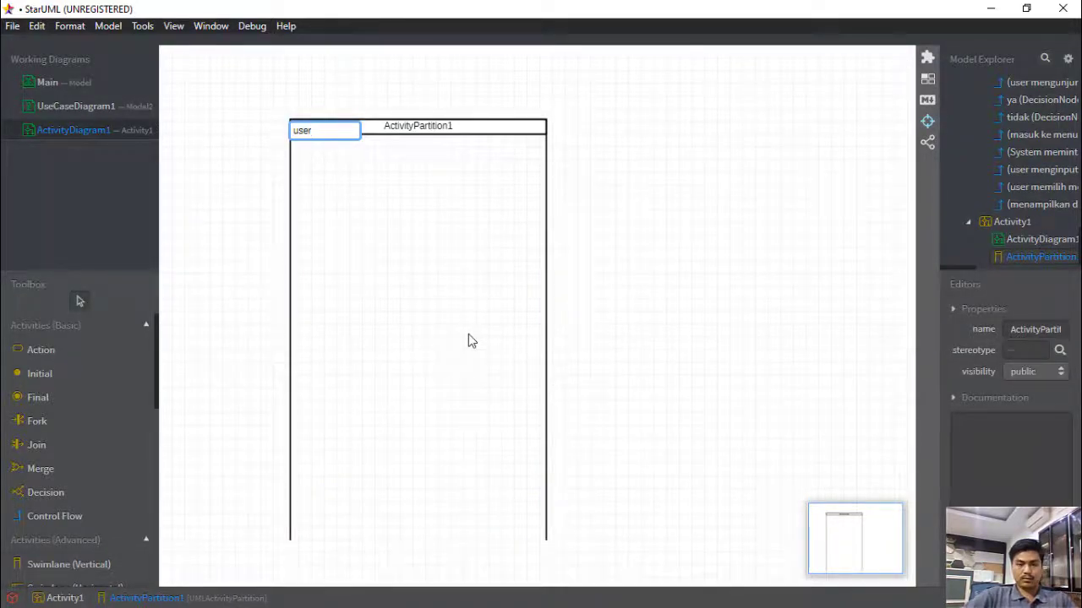
key(Return)
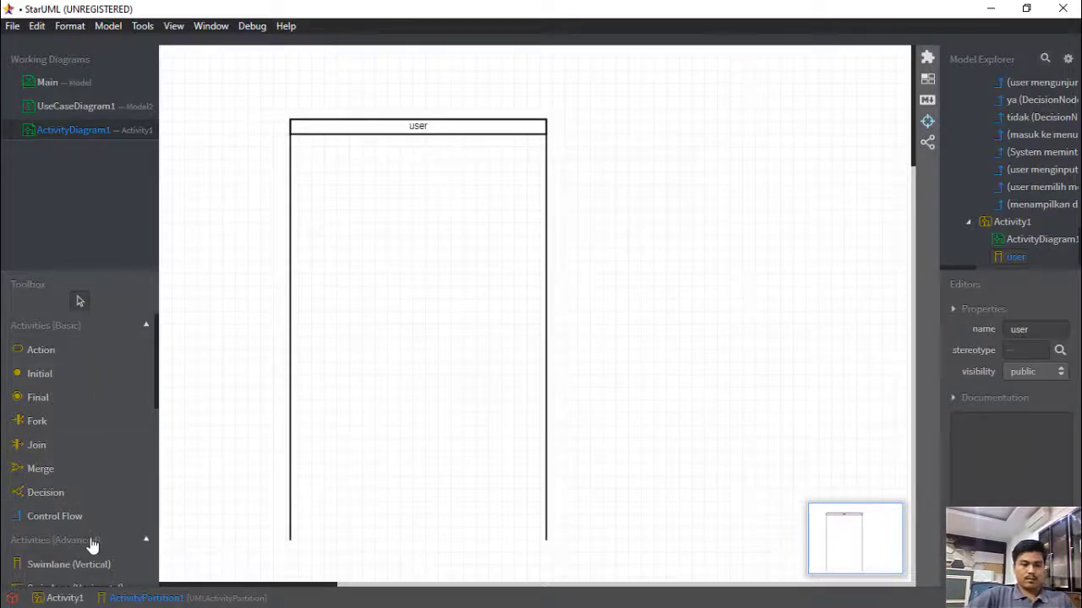
- Draw a second vertical swimlane to the right of the "user" swimlane and name it "system"
click(85, 572)
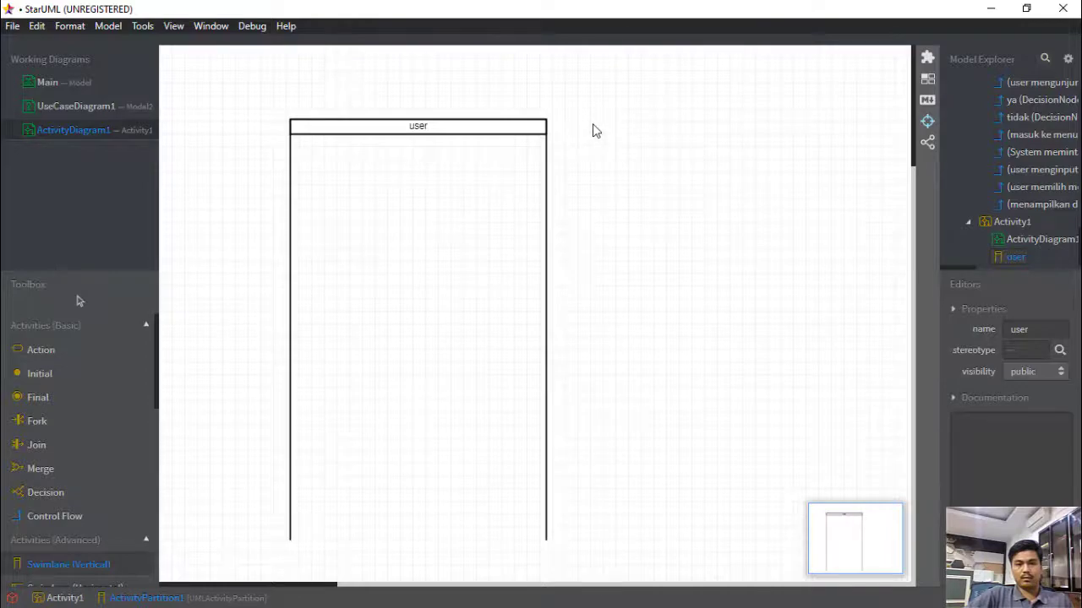
drag(581, 119, 796, 382)
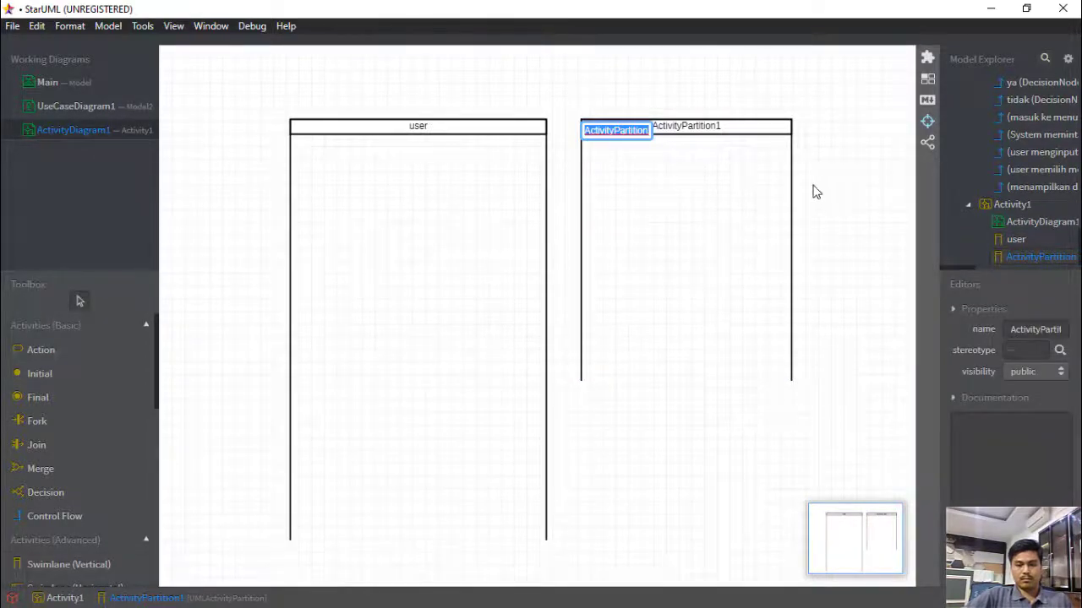
text(system)
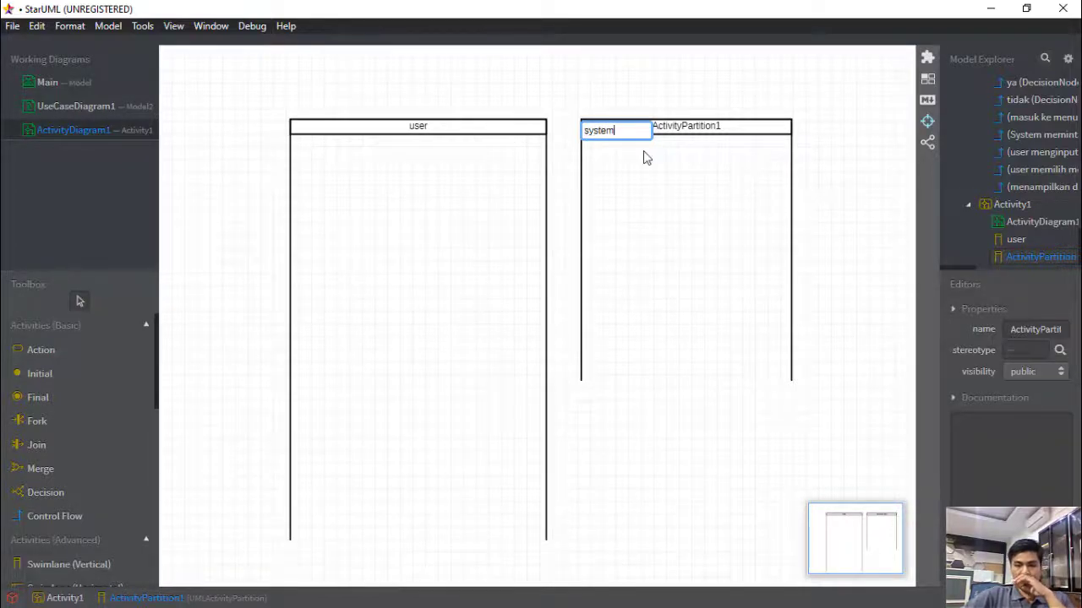
key(Return)
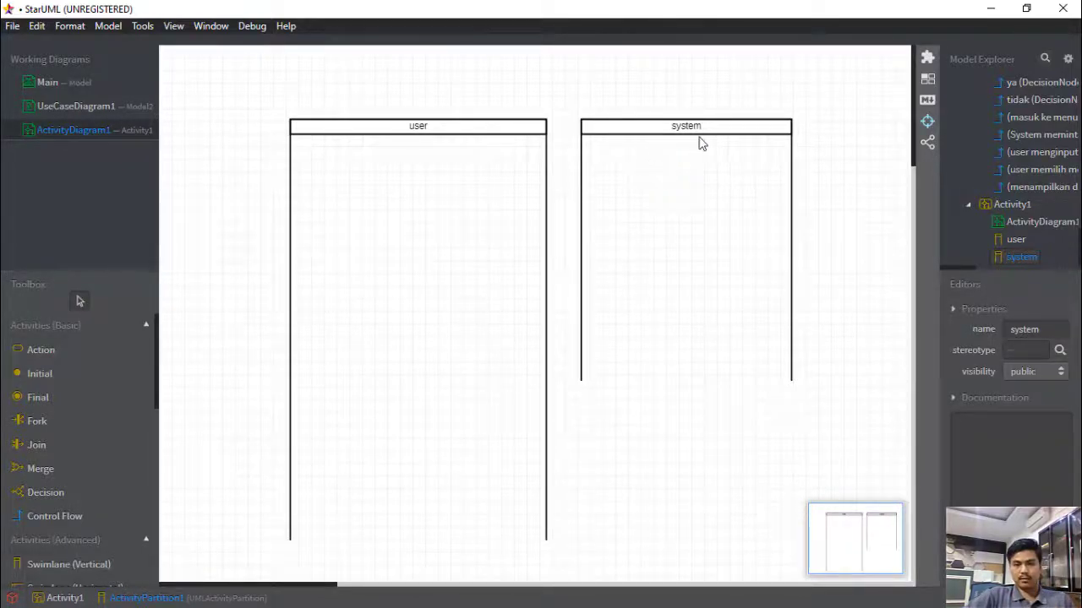
- Widen the "system" swimlane slightly and extend it downward to match the length of the "user" swimlane
click(792, 130)
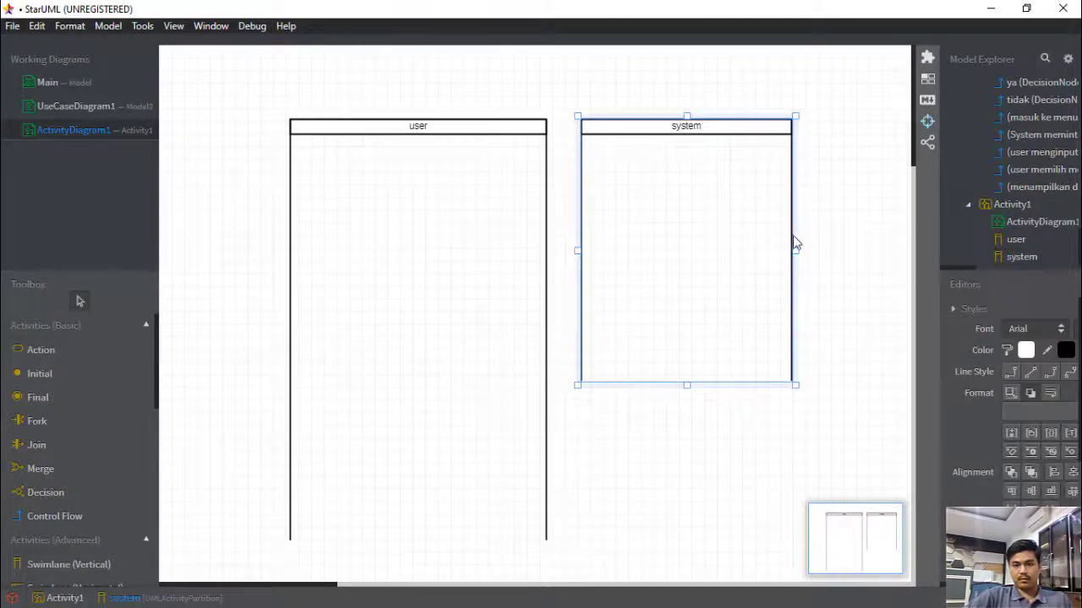
drag(794, 251, 828, 251)
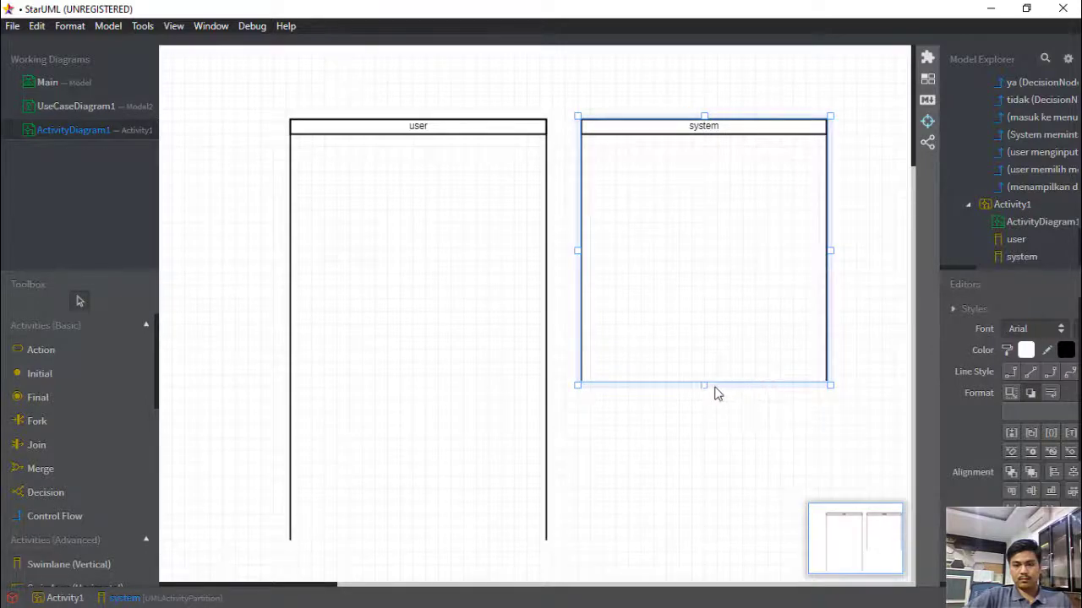
drag(705, 384, 706, 544)
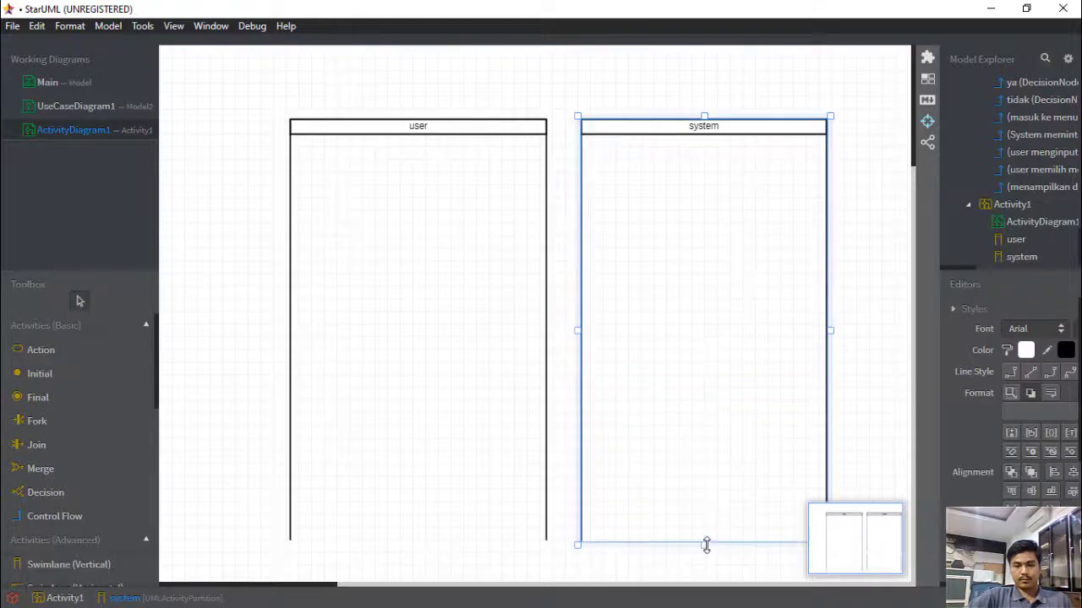
click(430, 76)
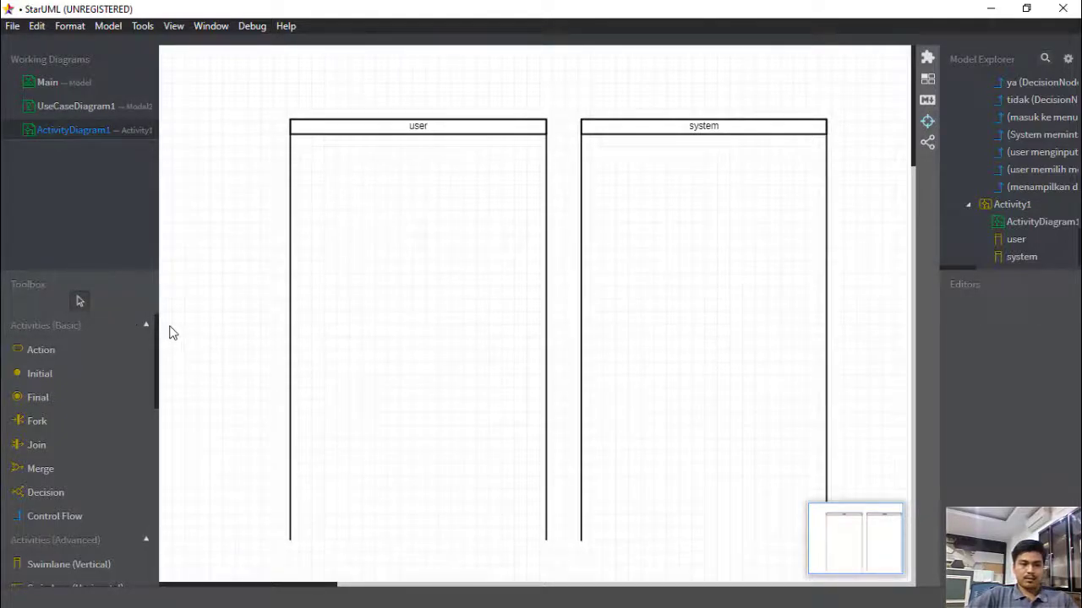
- Draw an action at the top of the "user" swimlane and name it "user mengunjungi form login"
click(63, 356)
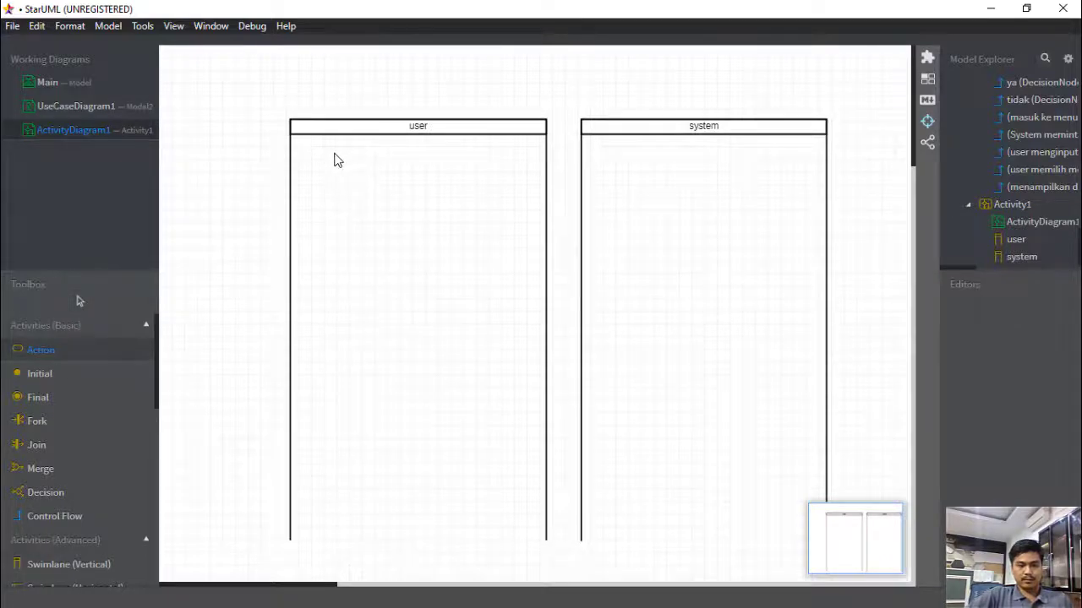
drag(330, 148, 477, 212)
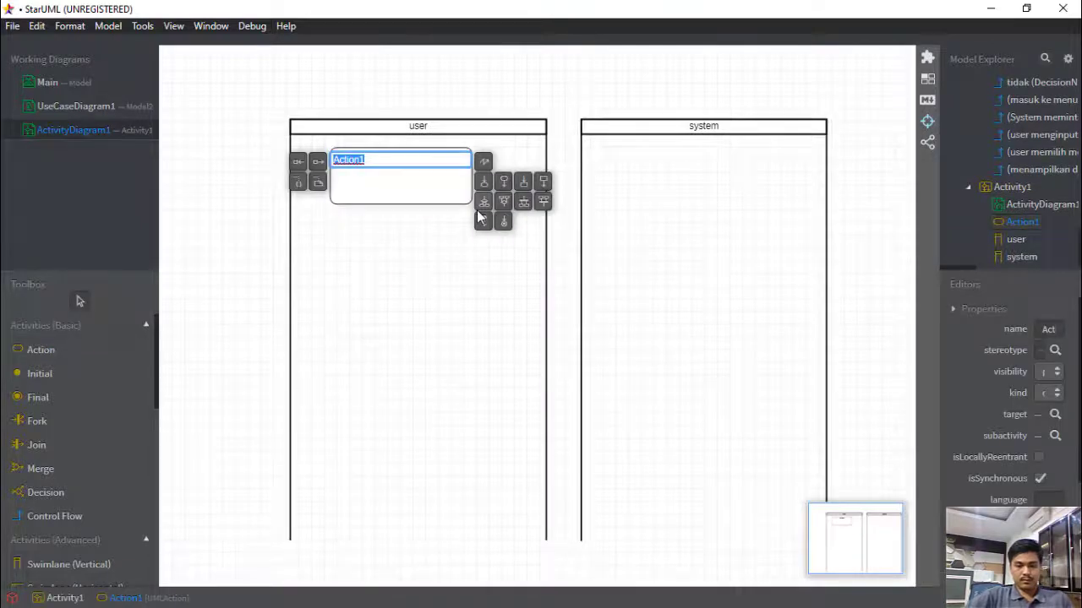
text(user mengunj)
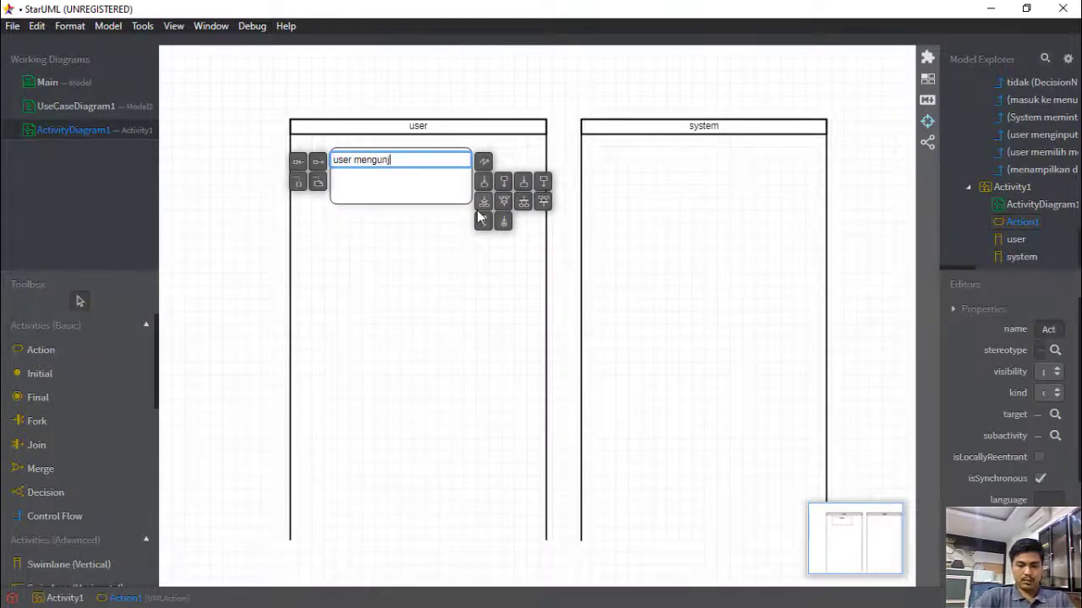
text(ungi )
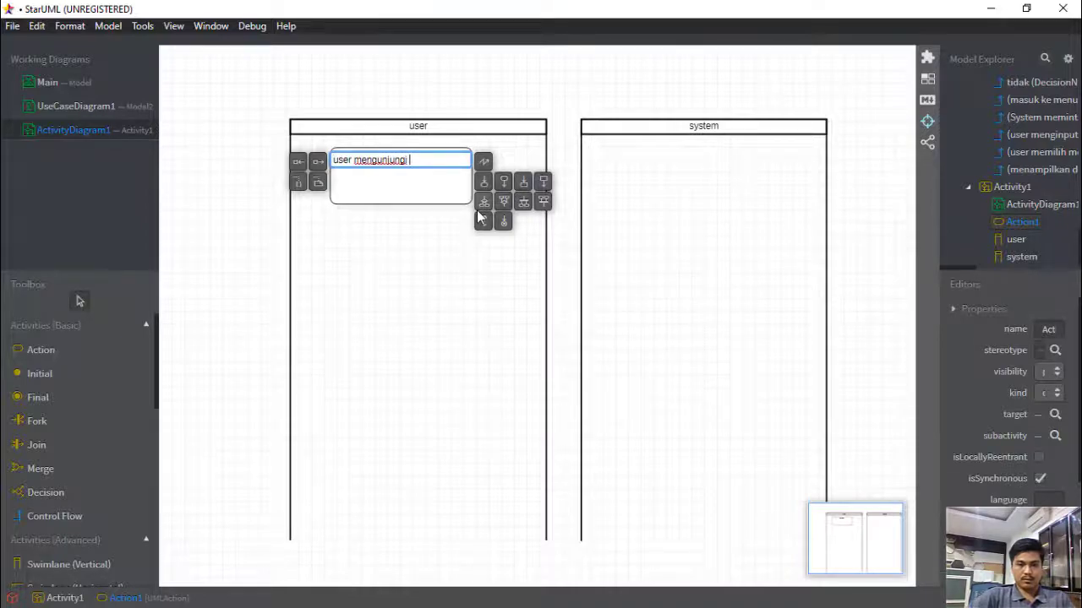
text(form l)
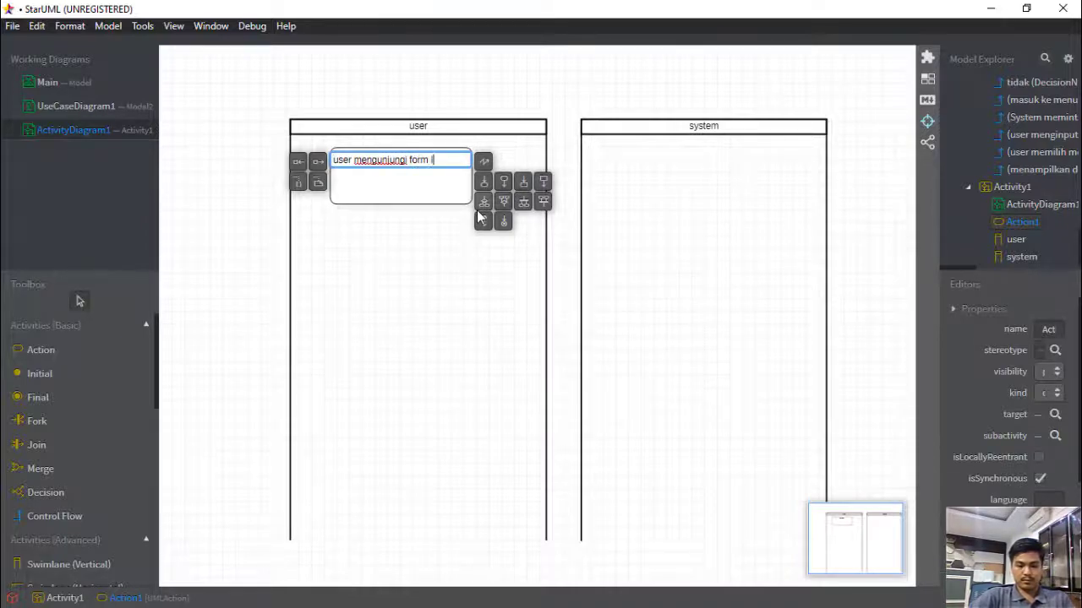
text(ogin)
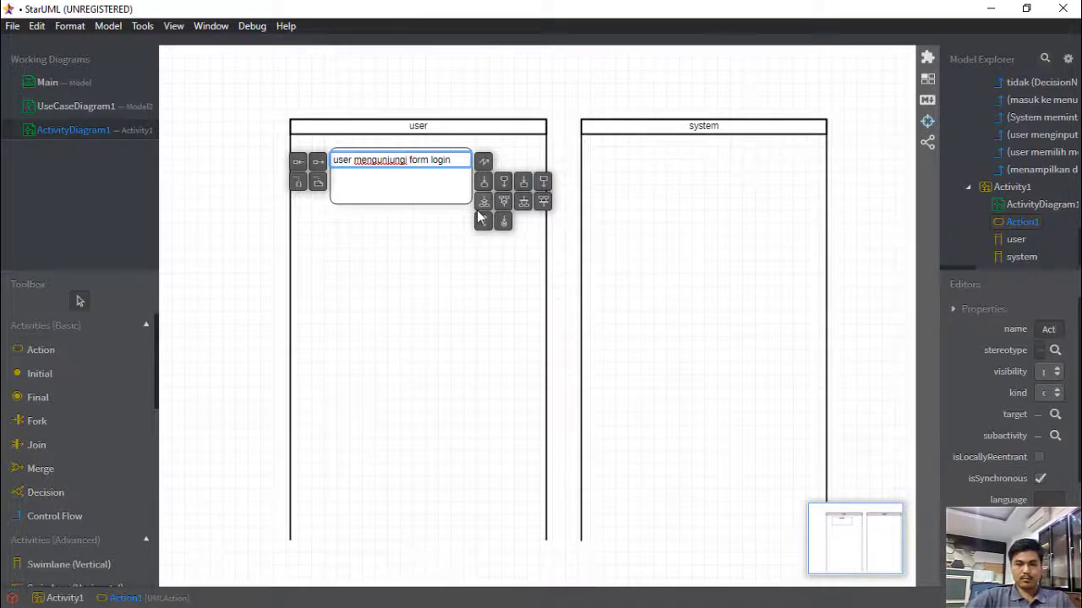
key(Return)
- Turn on word wrap for the "user mengunjungi form login" action and shrink its box so the name takes two lines
click(413, 189)
right_click(413, 188)
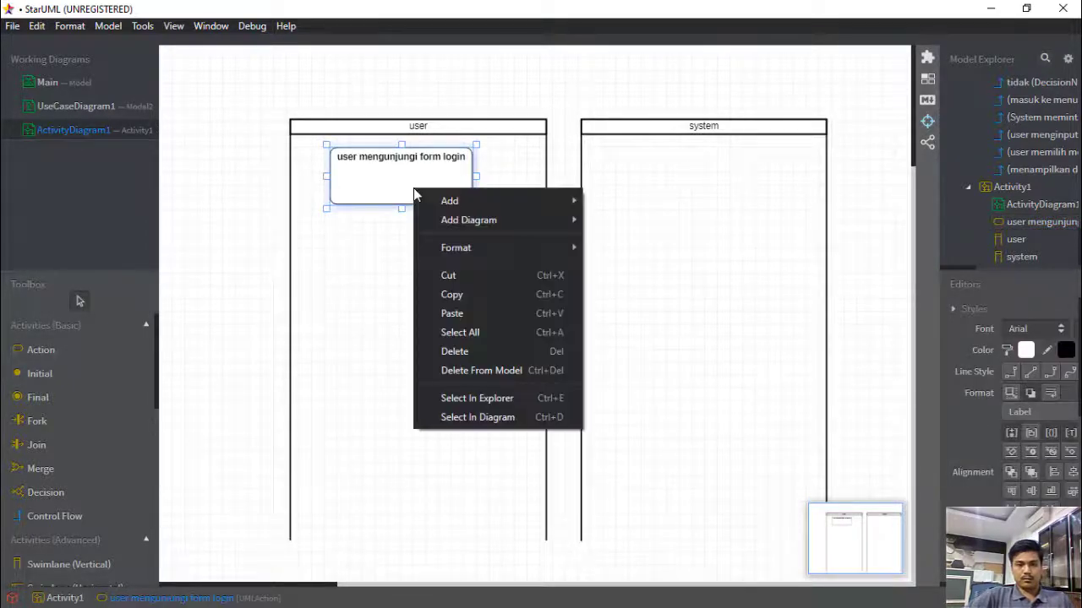
mouse_move(514, 244)
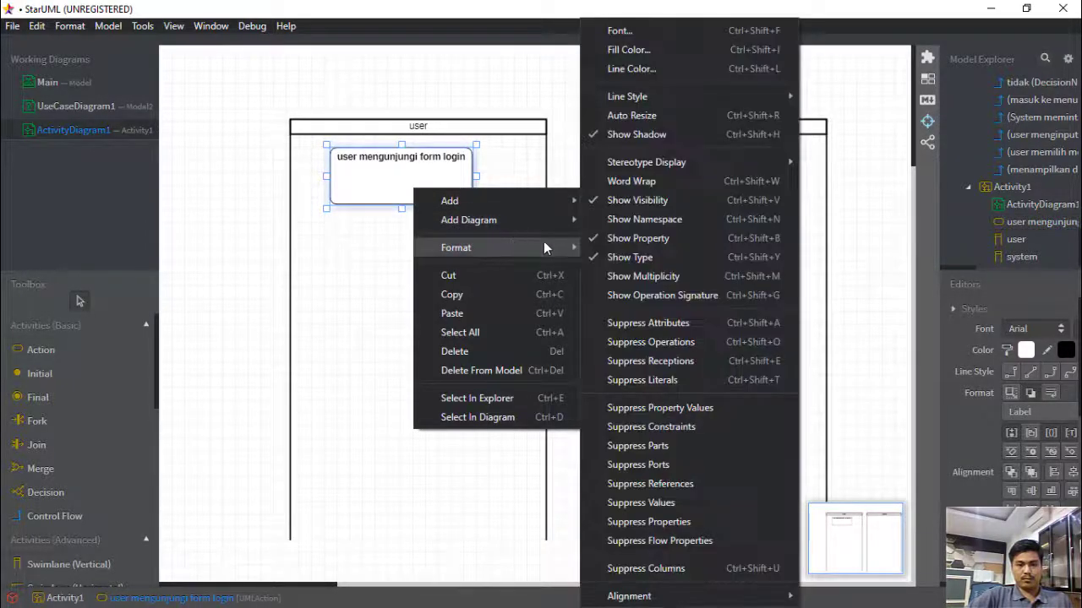
click(670, 184)
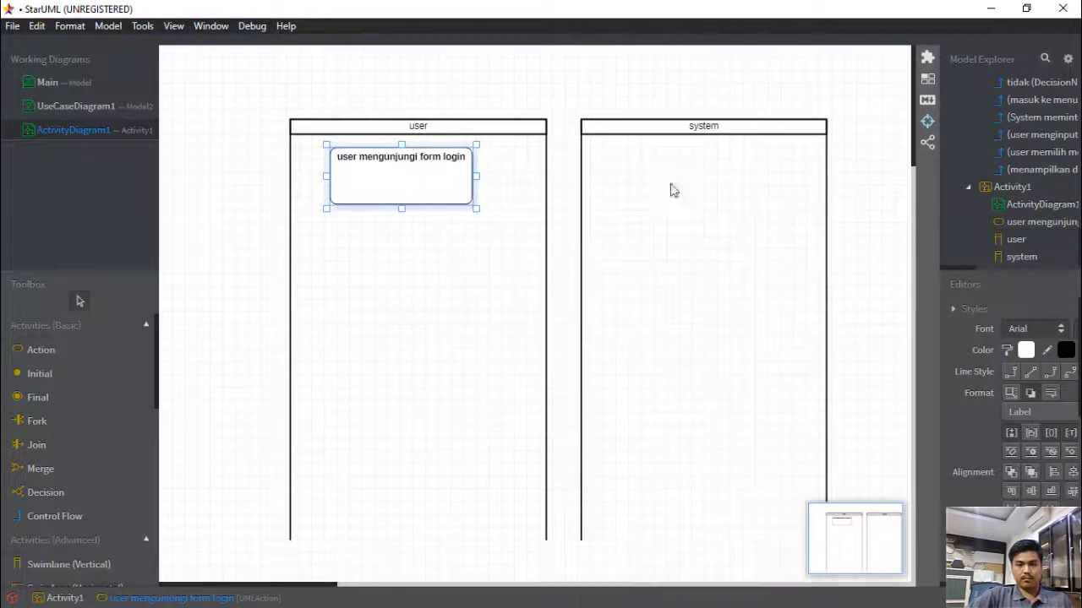
drag(475, 208, 438, 192)
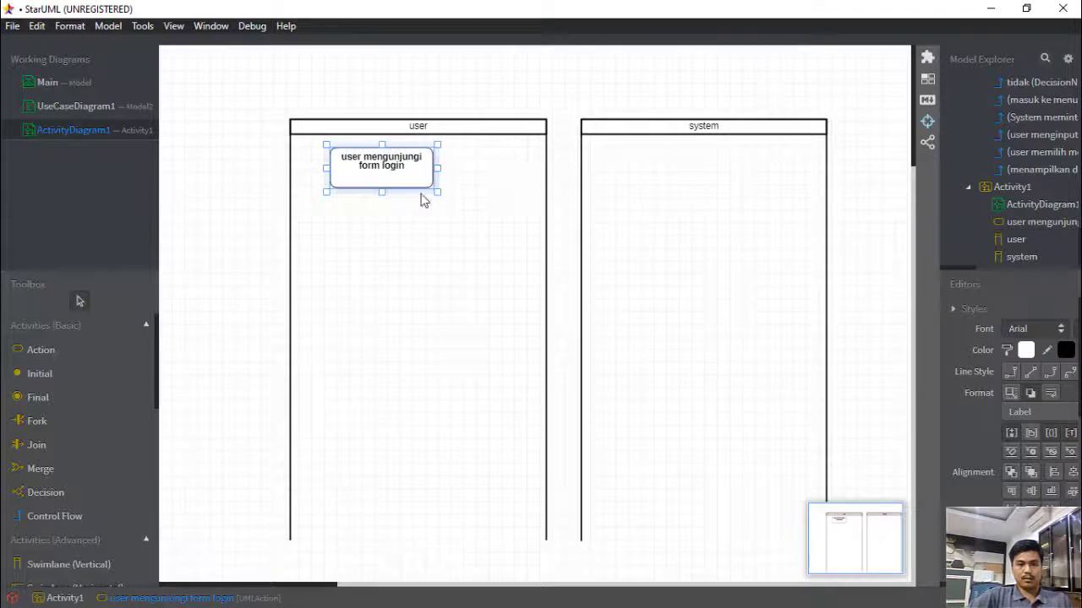
click(676, 177)
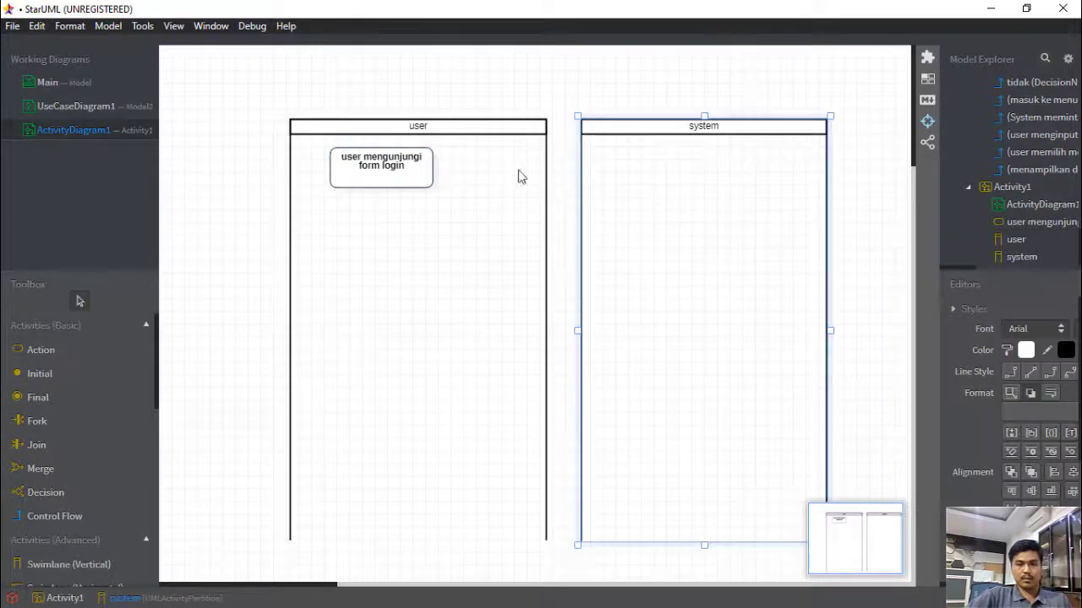
click(558, 171)
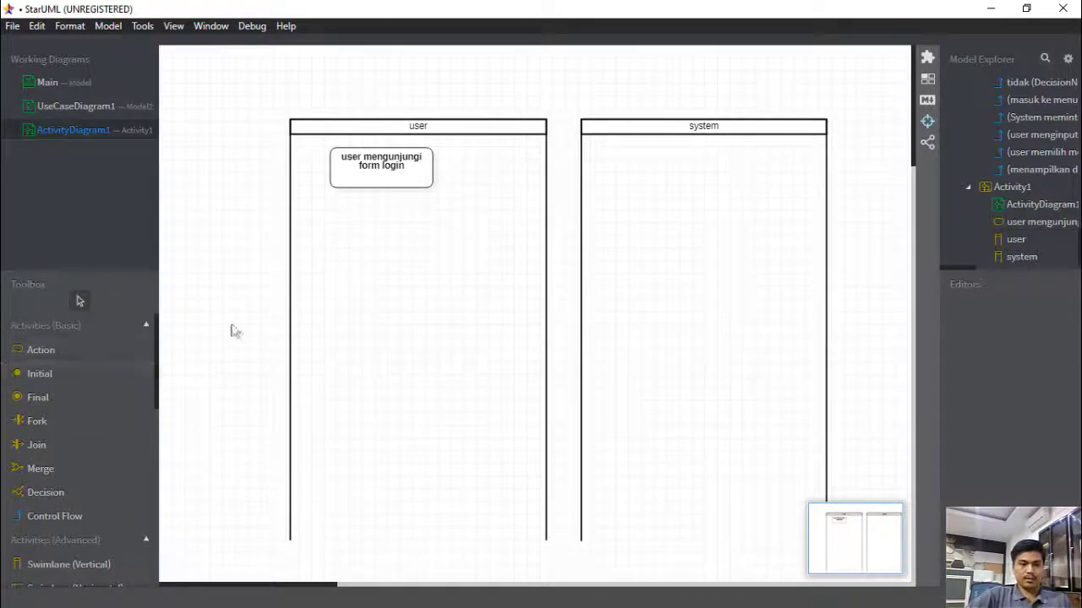
- Draw an action at the top of the "system" swimlane and name it "meminta untuk menginputkan username dan password"
click(72, 361)
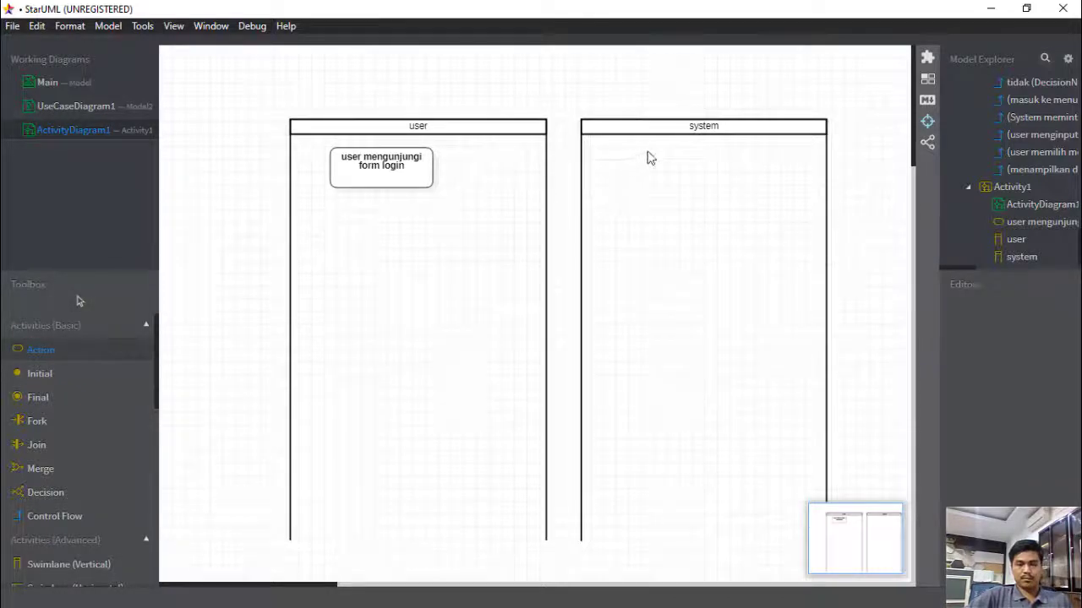
drag(646, 150, 774, 208)
text(menam)
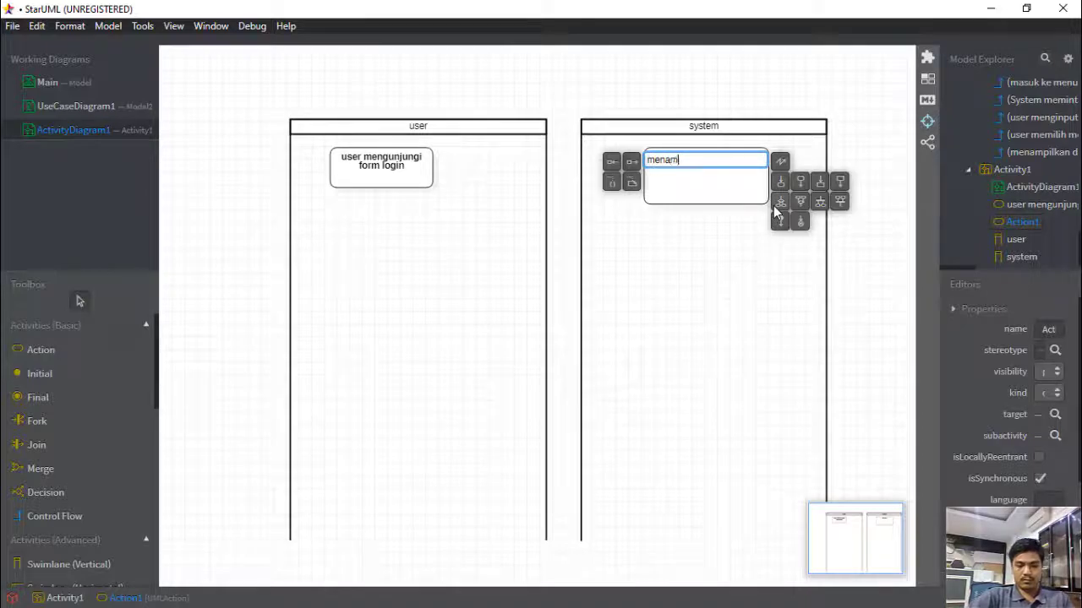
text(pilkan )
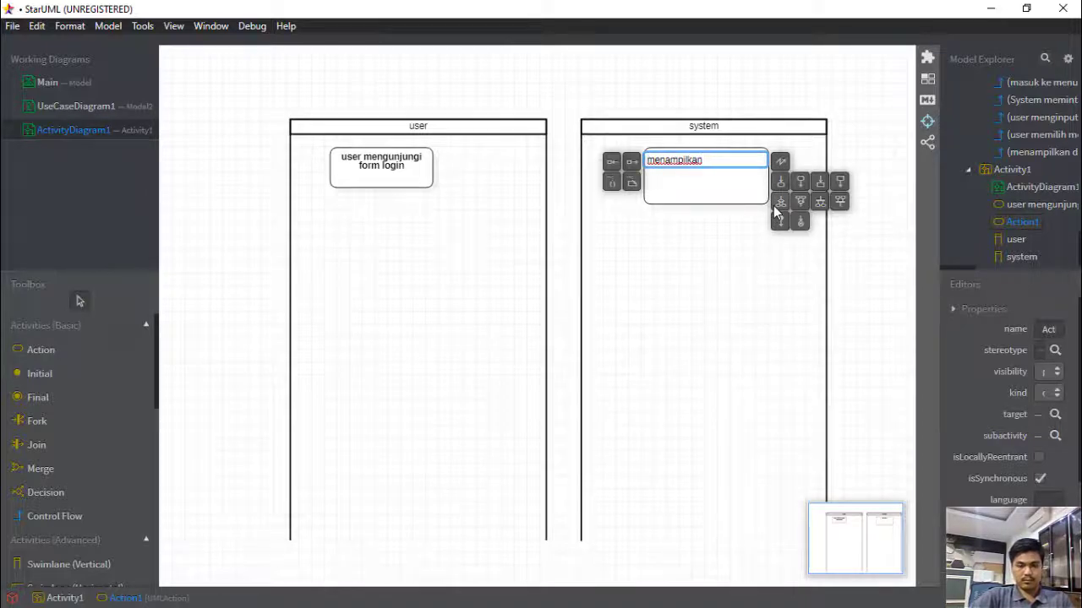
text(f)
key(BackSpace)
key(BackSpace)
key(BackSpace)
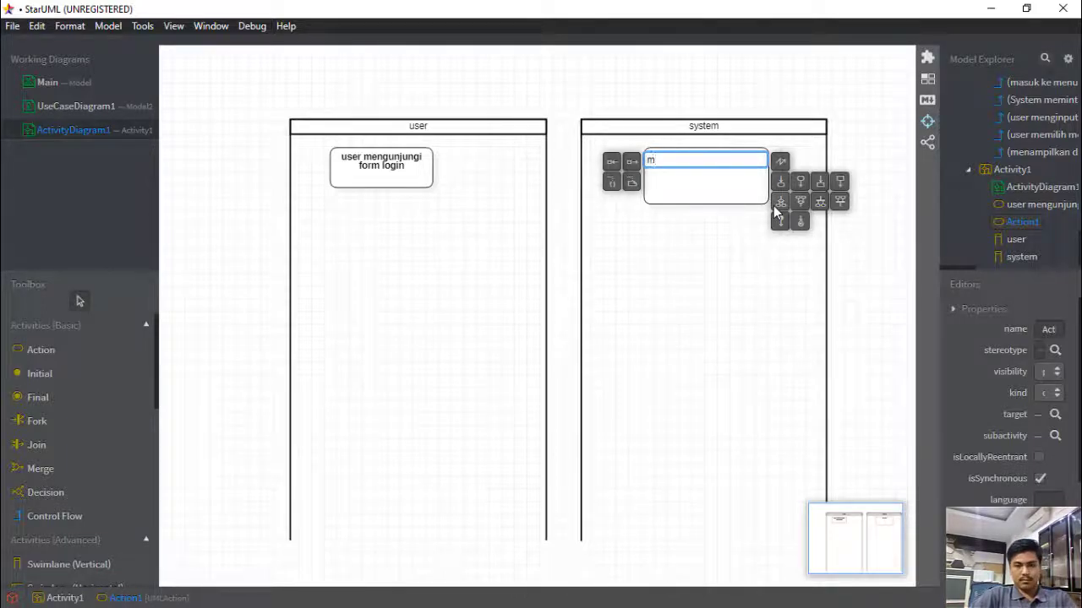
text(minta untuk menginpt)
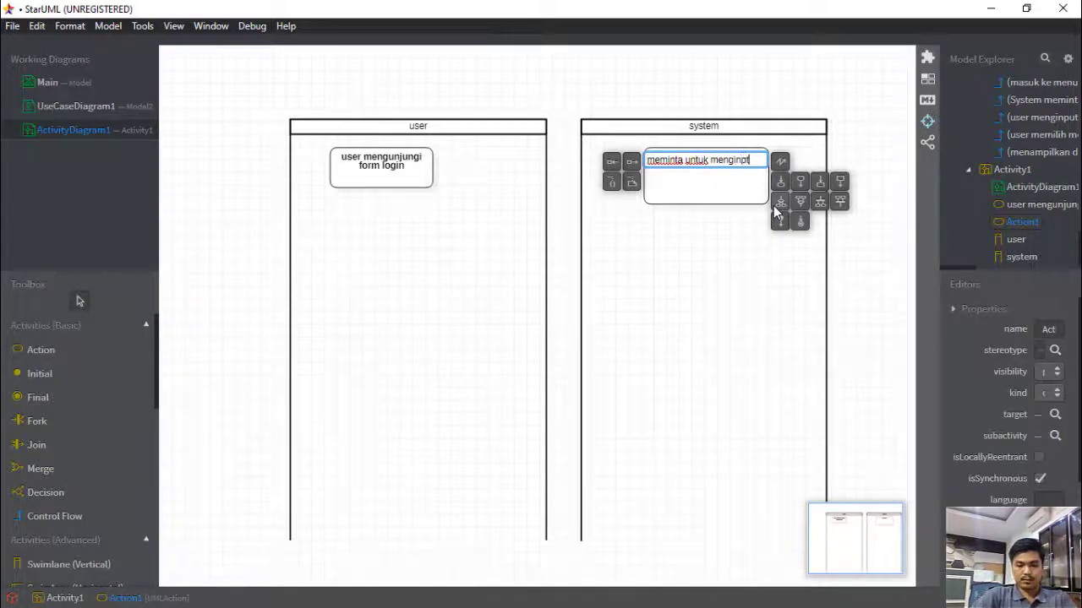
text(ka)
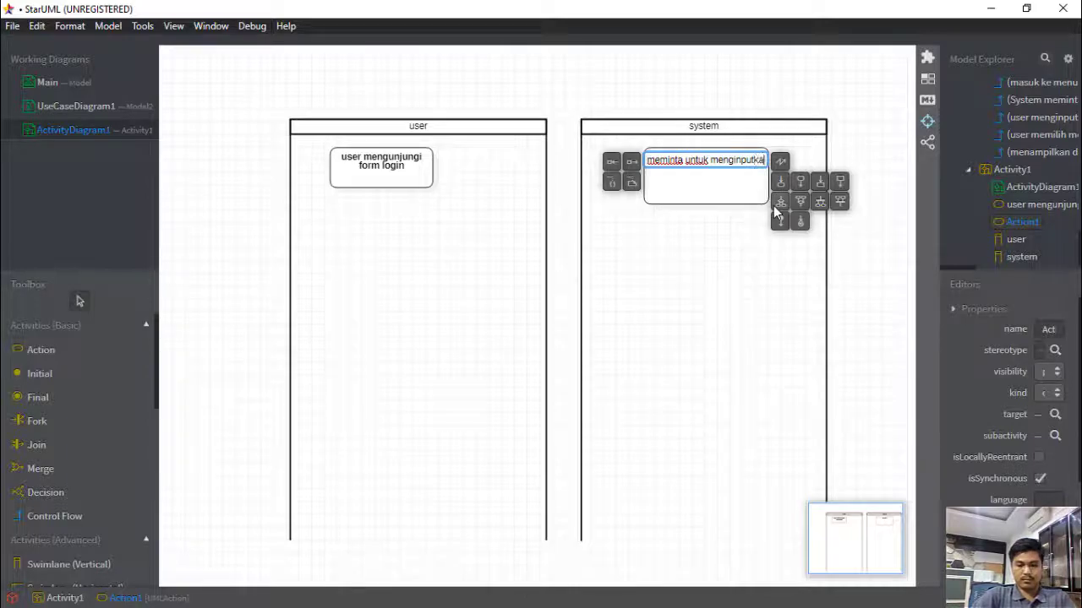
text(n usernam)
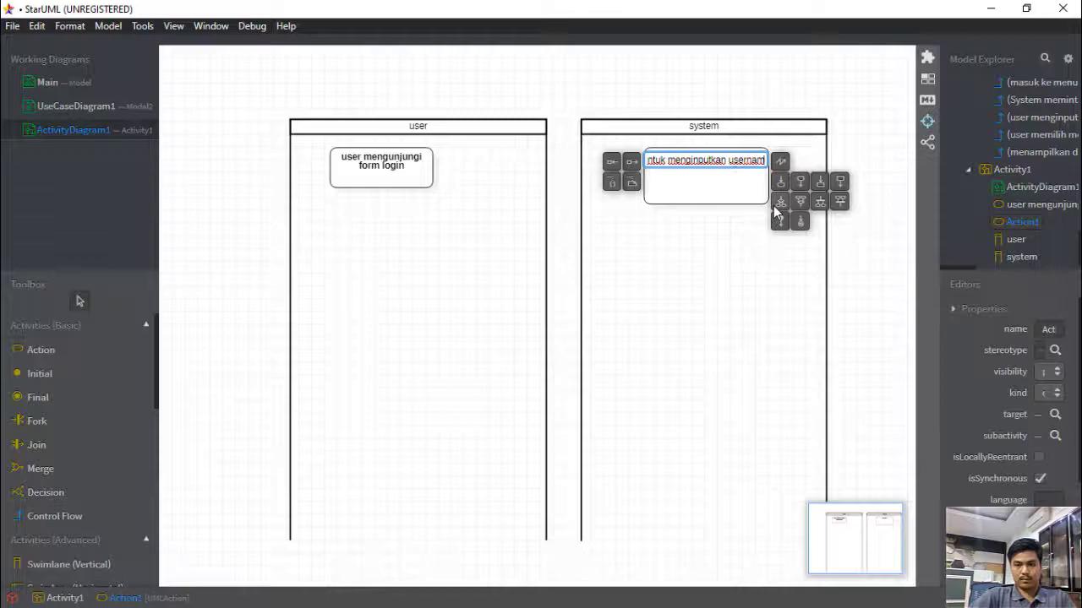
text(e)
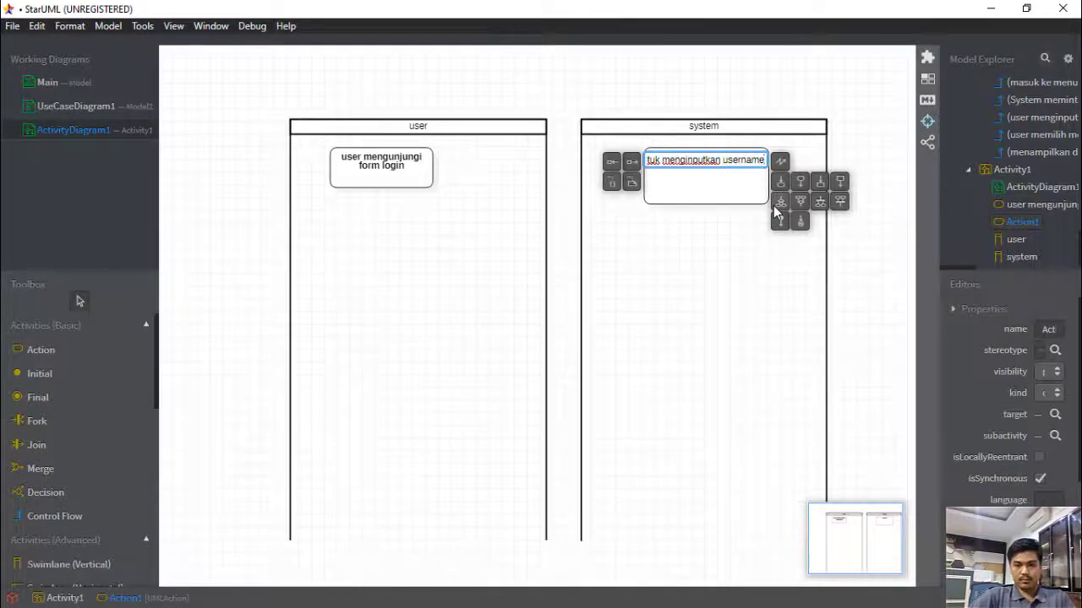
text( dan password)
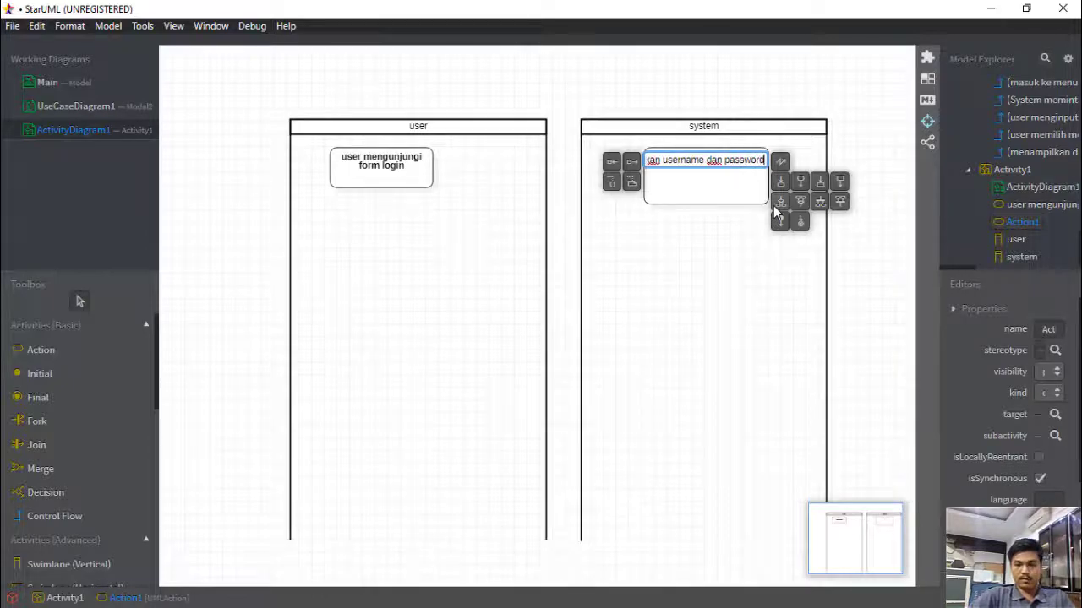
key(Return)
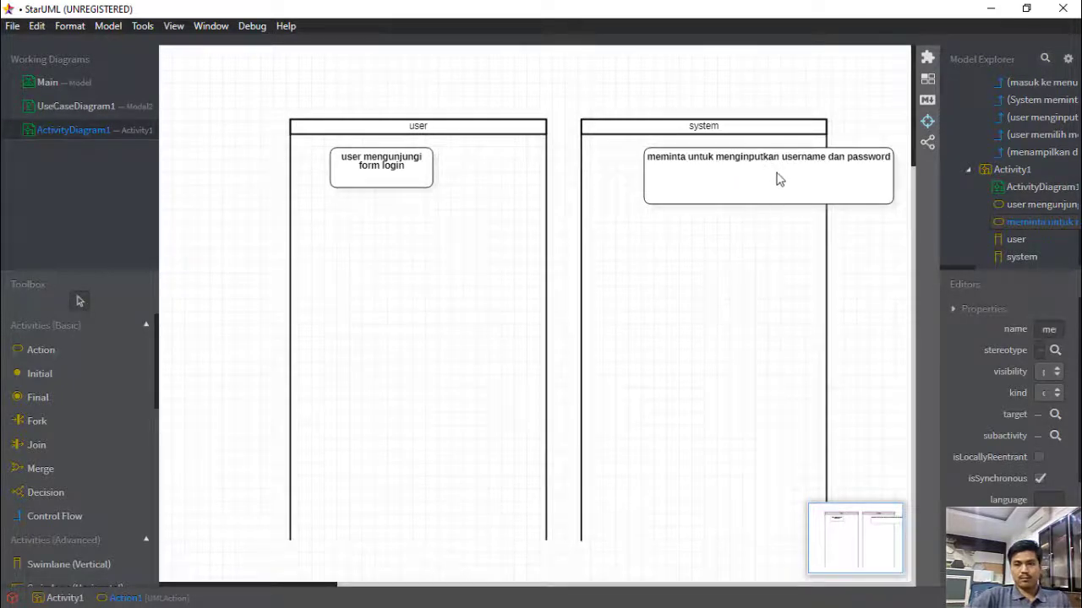
- Turn on word wrap for the "meminta untuk menginputkan username dan password" action and shrink its box to fit inside the "system" swimlane
right_click(777, 175)
mouse_move(841, 225)
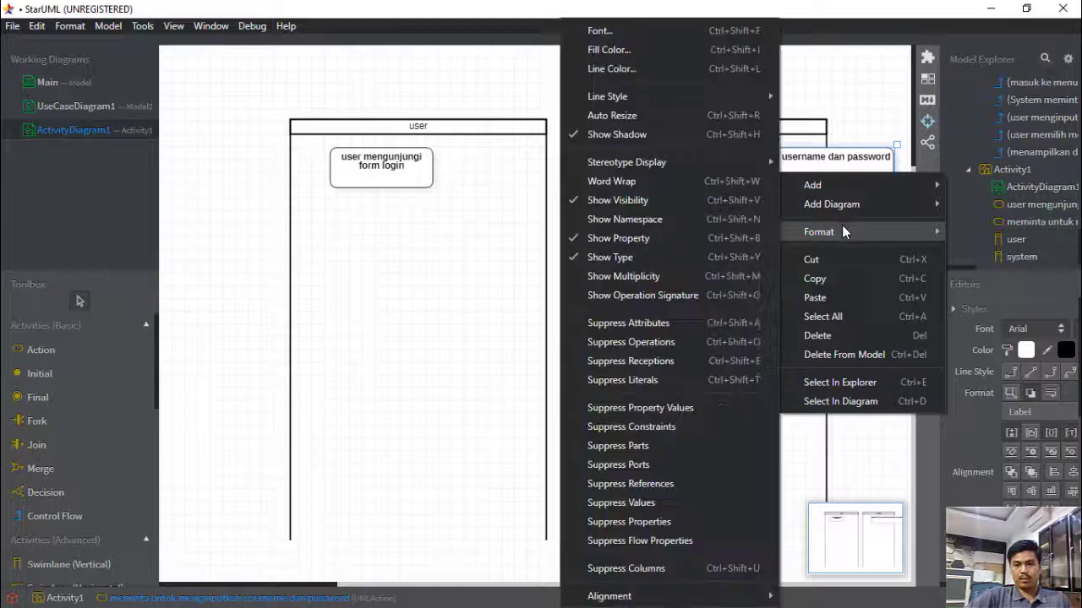
click(667, 183)
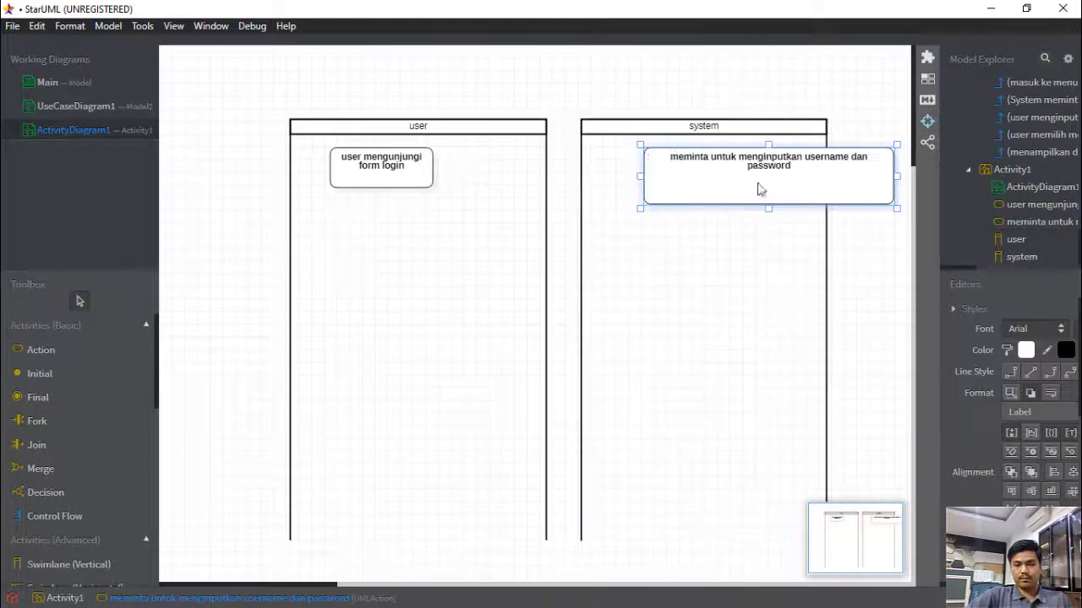
drag(897, 207, 777, 201)
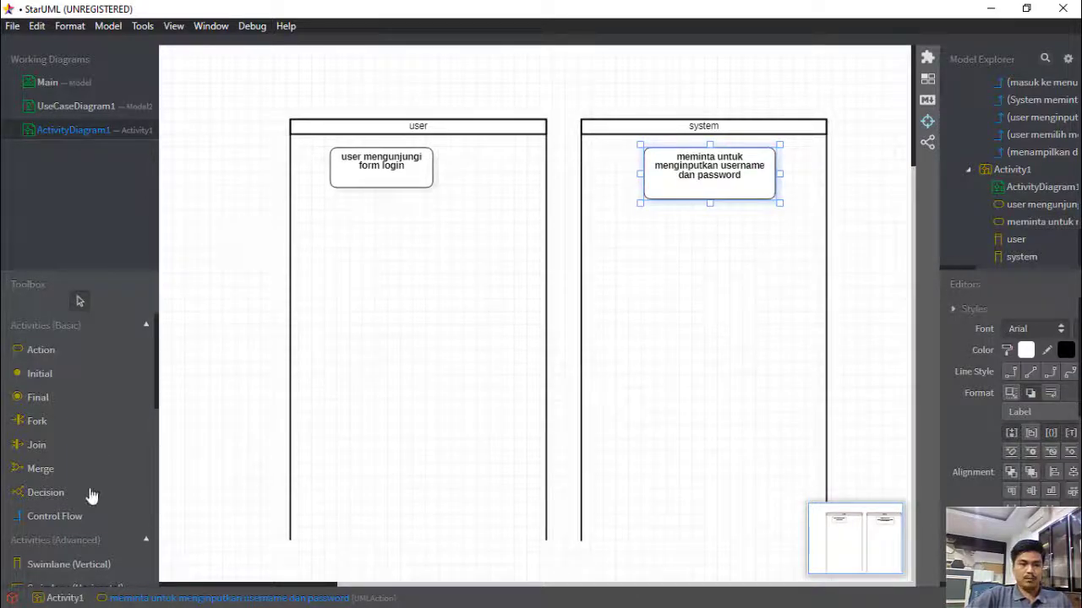
- Connect "user mengunjungi form login" to "meminta untuk menginputkan username dan password" with a control flow
click(424, 179)
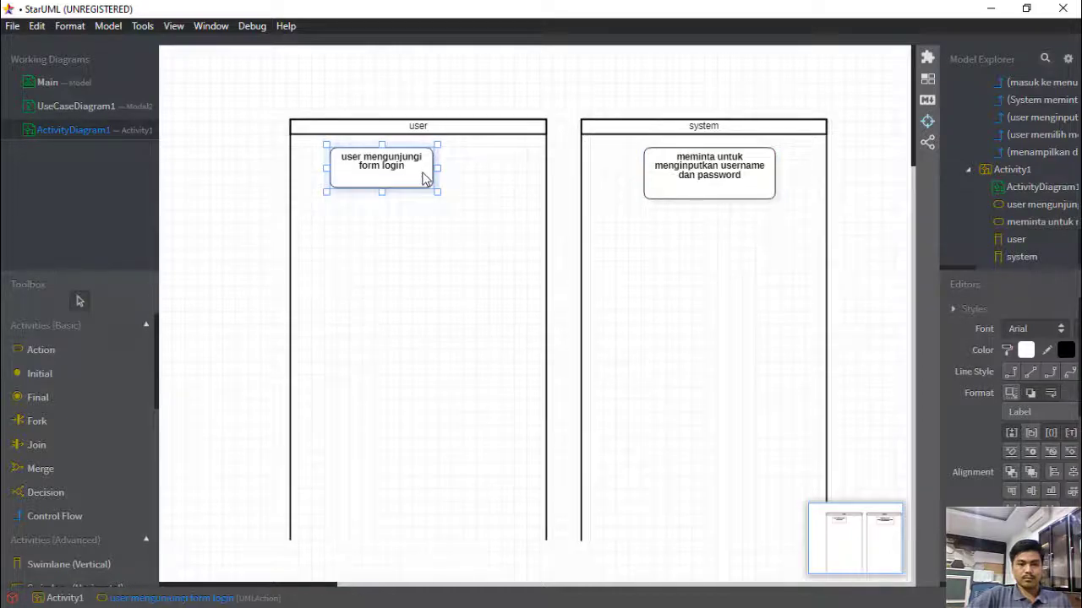
click(57, 521)
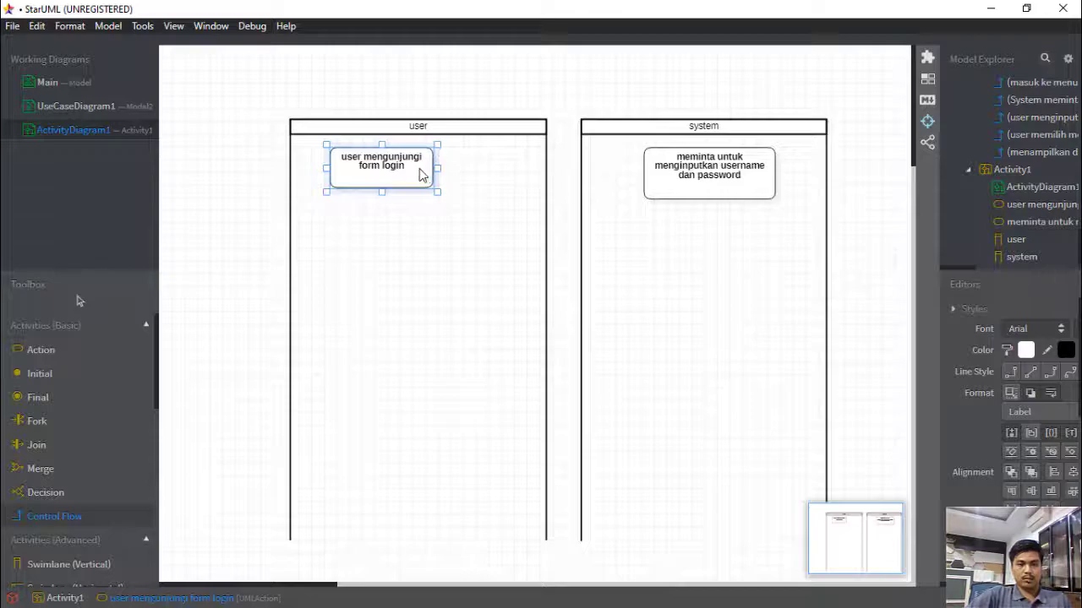
drag(423, 169, 652, 182)
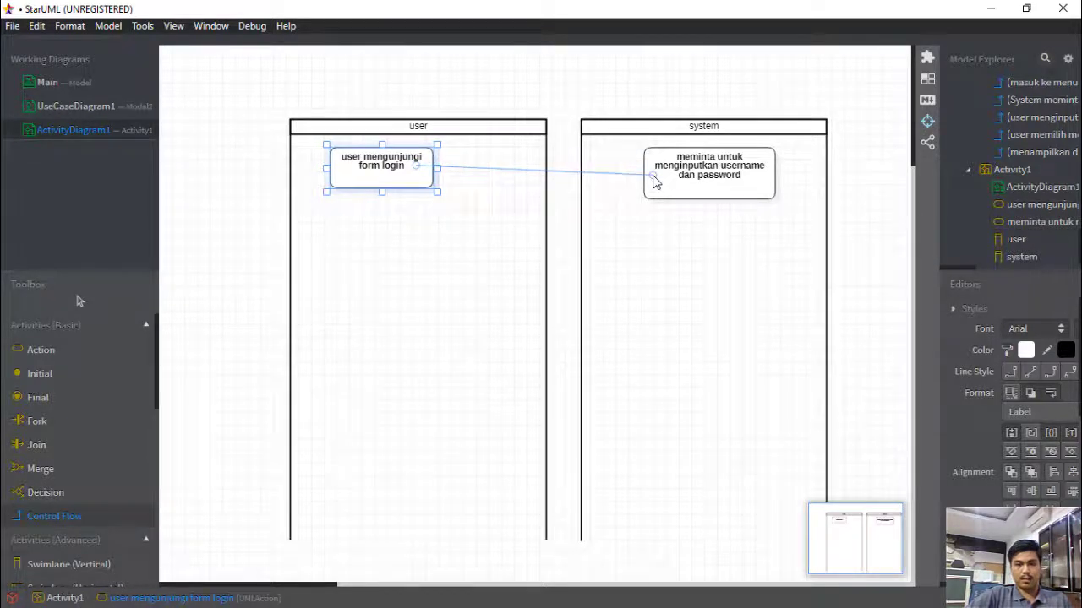
drag(653, 180, 653, 180)
click(597, 227)
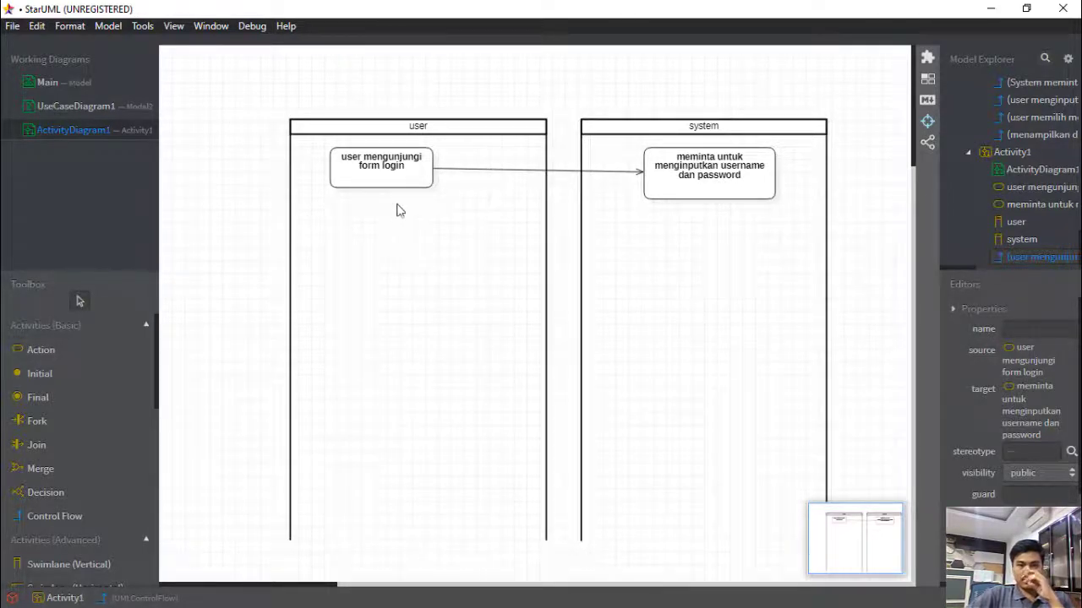
- Draw another action in the "user" swimlane below "user mengunjungi form login"
click(68, 355)
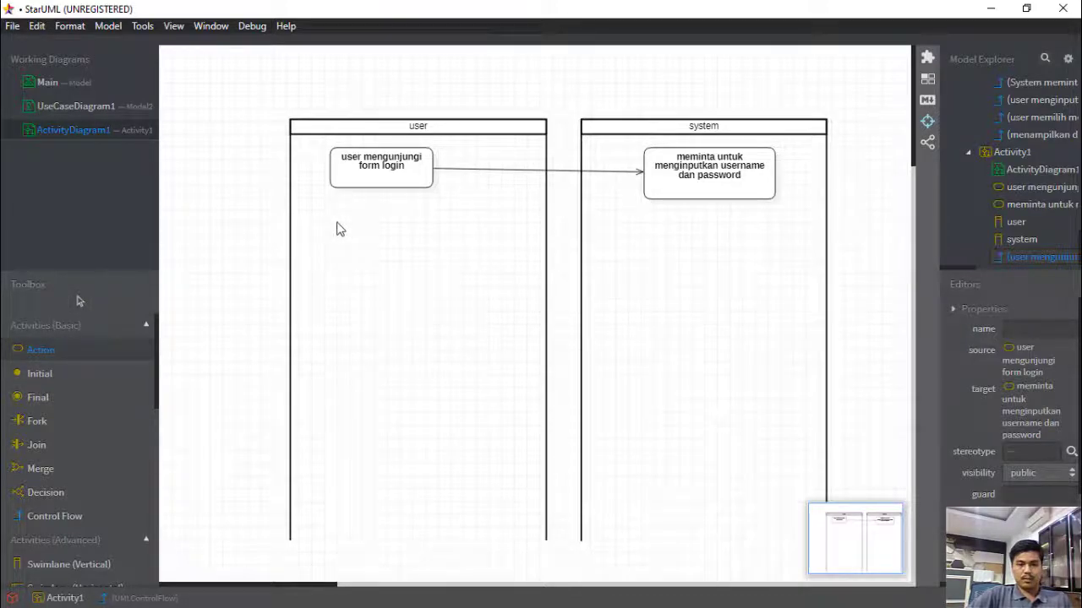